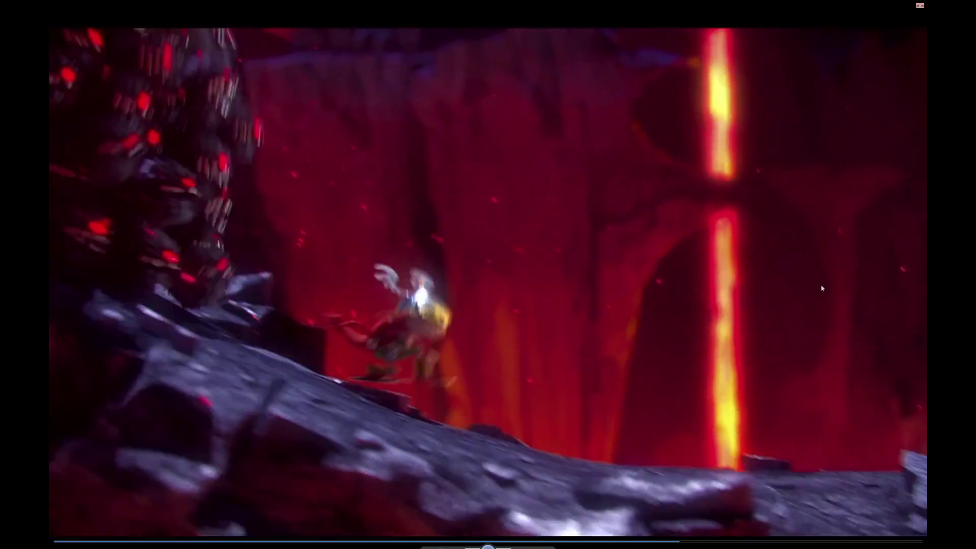
Close the sequence video and watch the in-game dark creatures clip full screen, closing it when done.
{"action": "key", "text": "Escape"}
{"action": "key", "text": "alt+F4"}
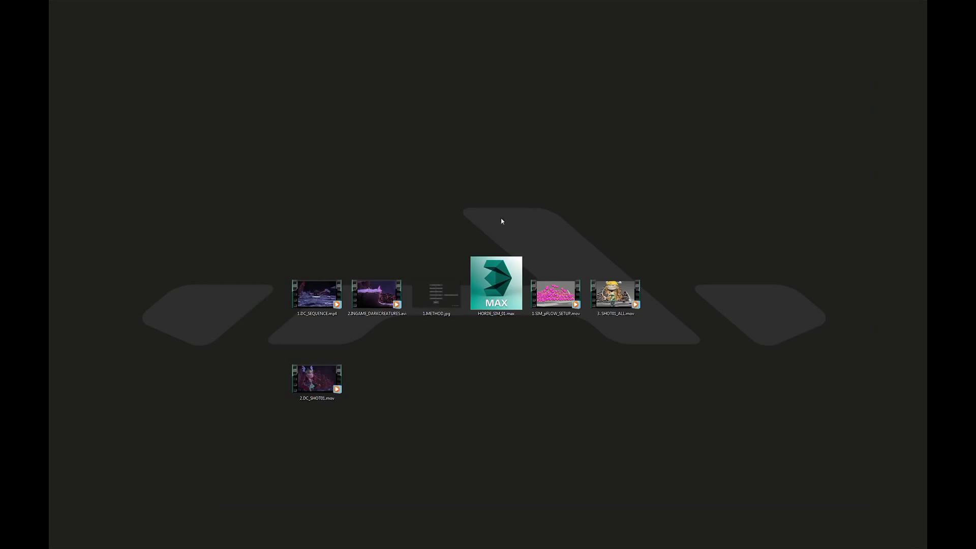
{"action": "double_click", "coordinate": [377, 294]}
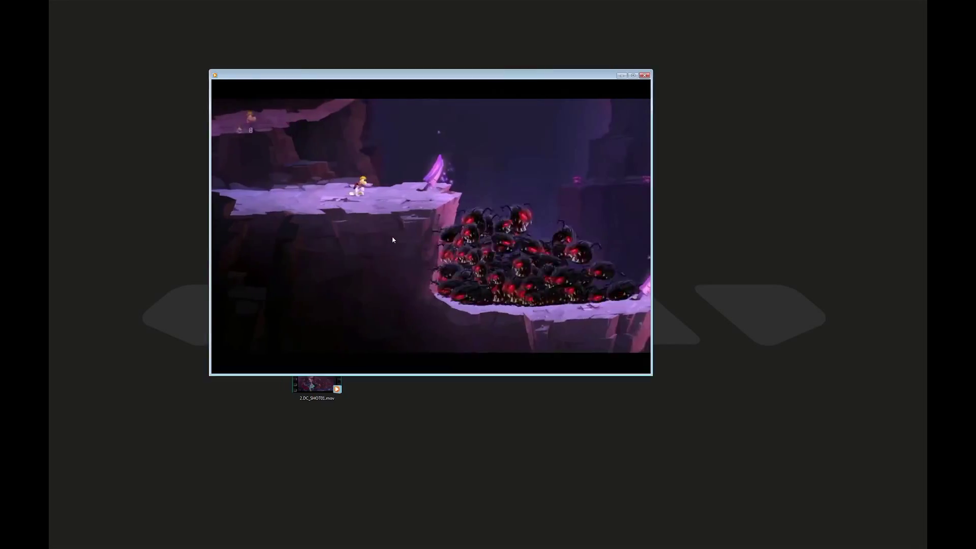
{"action": "double_click", "coordinate": [392, 240]}
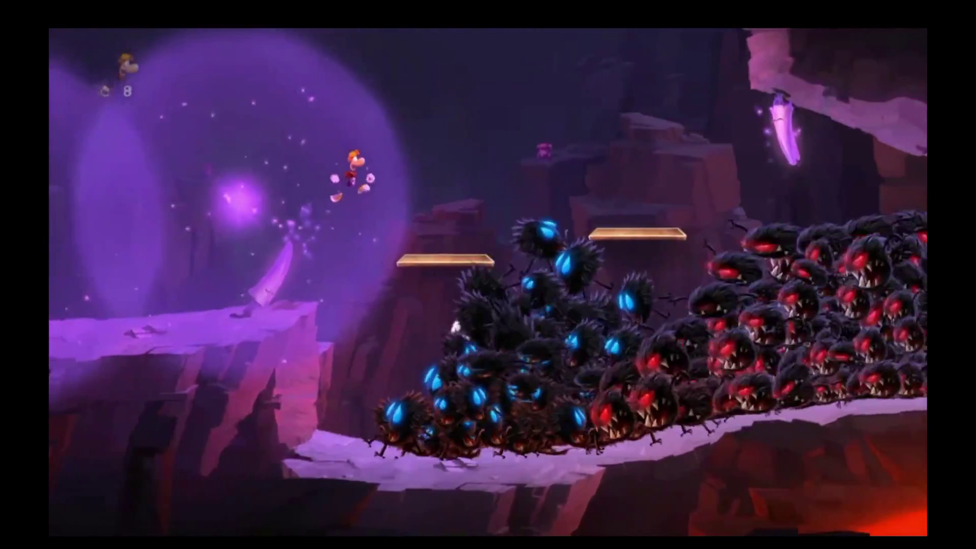
{"action": "mouse_move", "coordinate": [208, 545]}
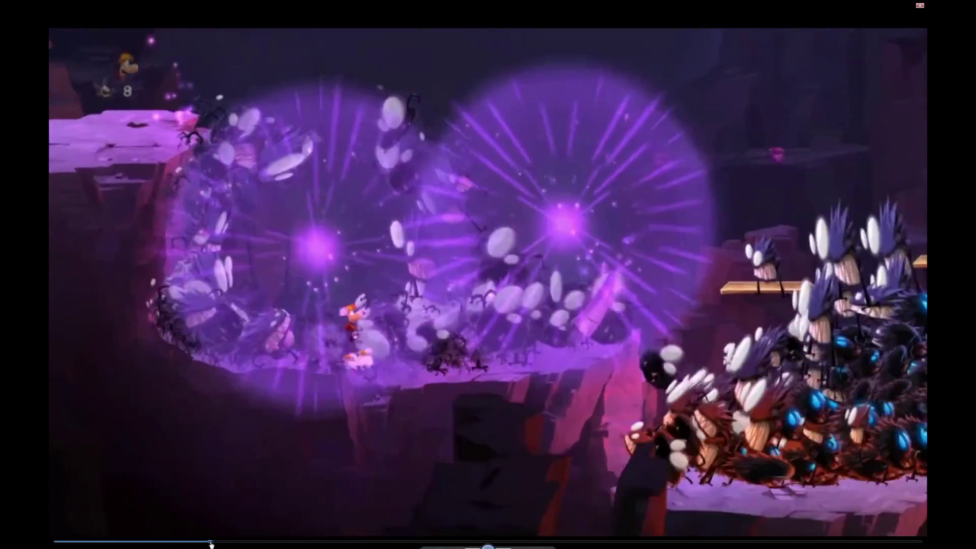
{"action": "left_click", "coordinate": [212, 543]}
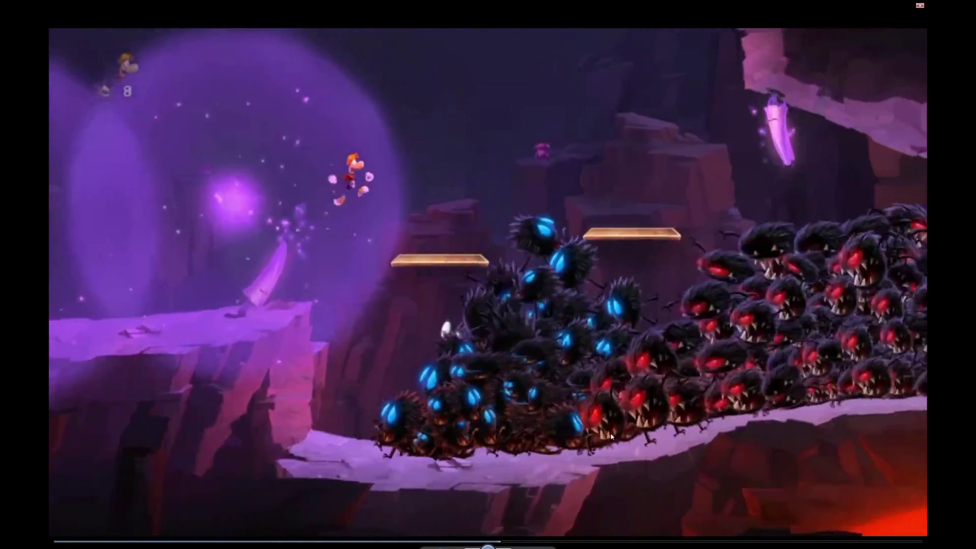
{"action": "double_click", "coordinate": [692, 350]}
{"action": "left_click", "coordinate": [648, 77]}
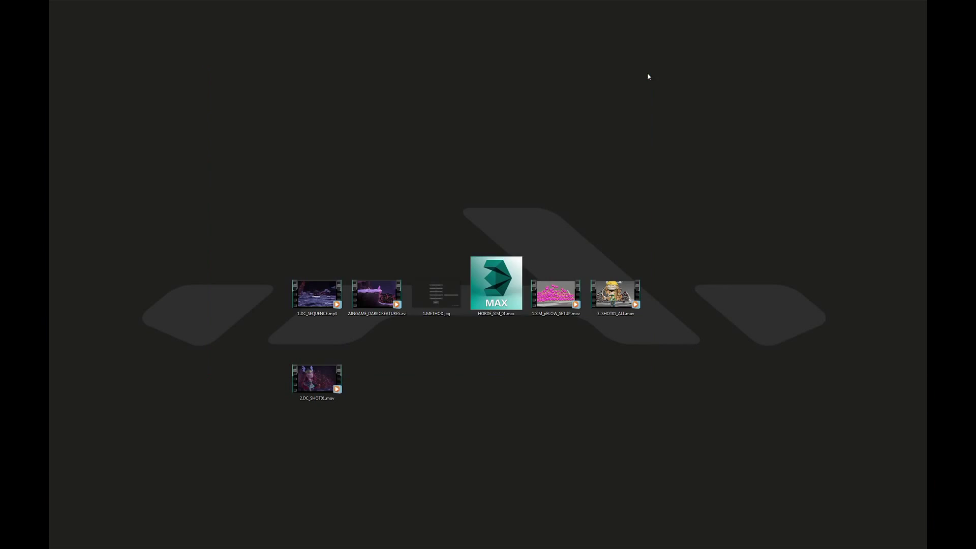
View the 1.METHOD.jpg workflow diagram and bring up the HORDE_SIM_01.max scene in 3ds Max.
{"action": "double_click", "coordinate": [445, 286]}
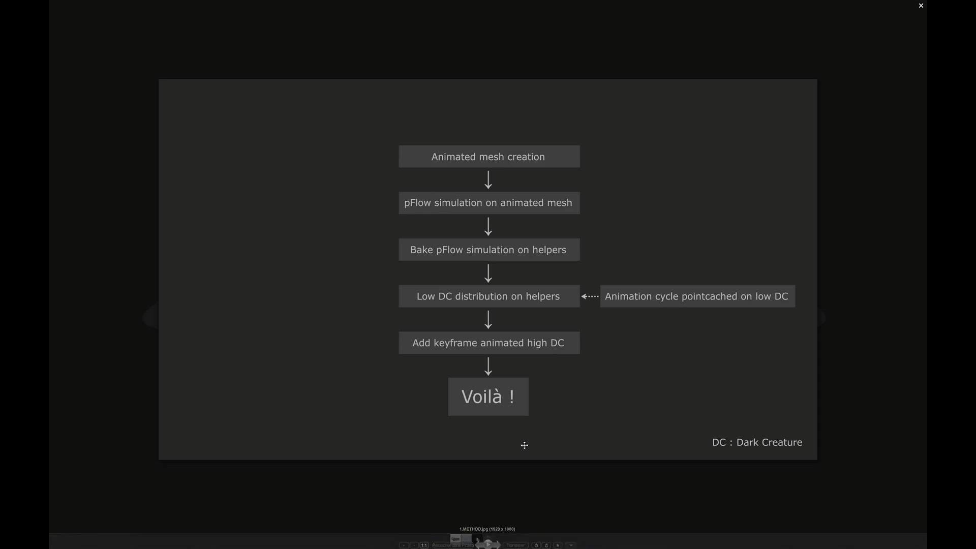
{"action": "key", "text": "Escape"}
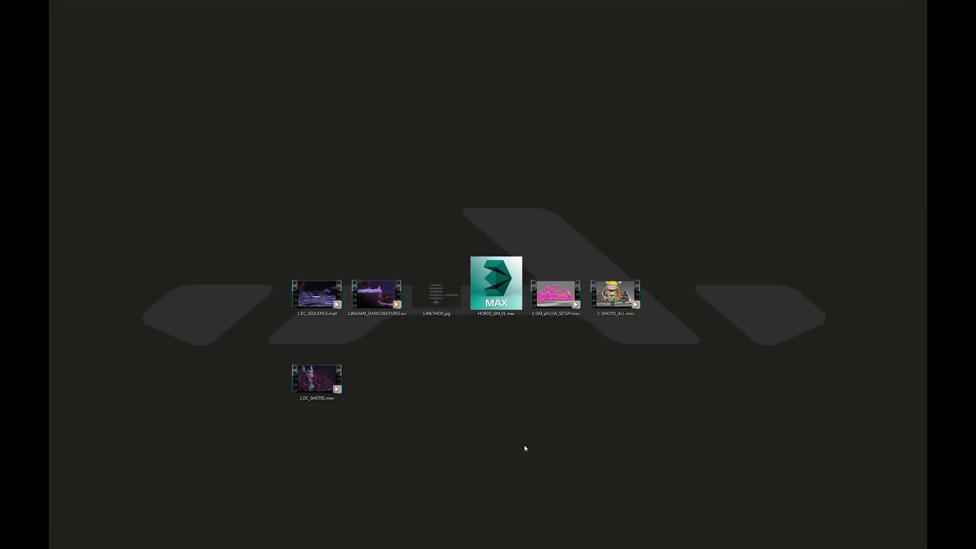
{"action": "key", "text": "Return"}
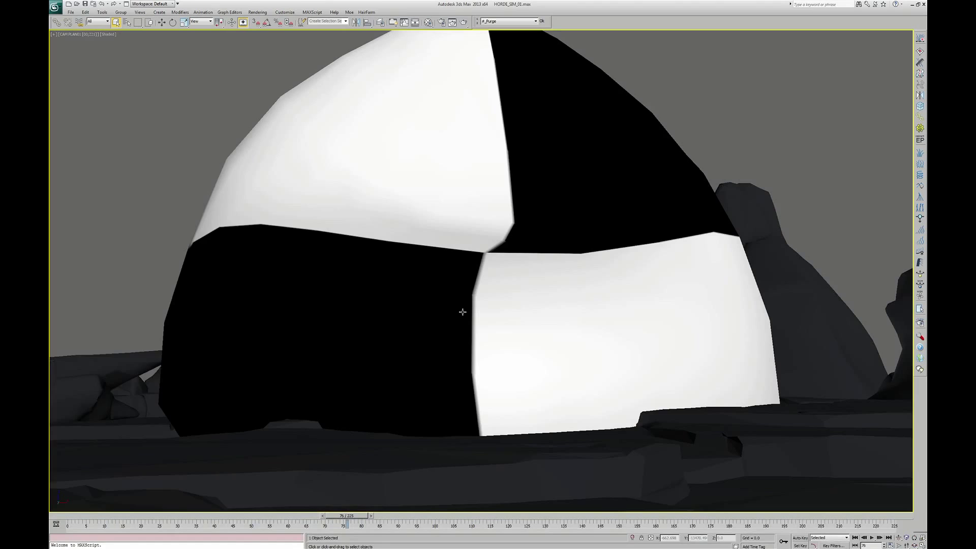
Show the Command Panel and layer manager, hide the DECORS_LOW layer and unhide DC_HORDE_CTRL.
{"action": "key", "text": "ctrl+x"}
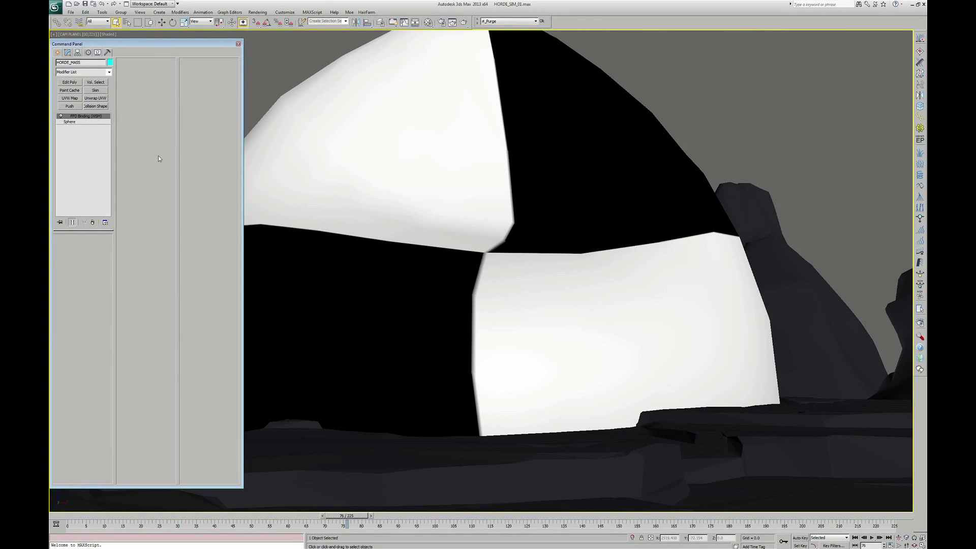
{"action": "key", "text": "ctrl+l"}
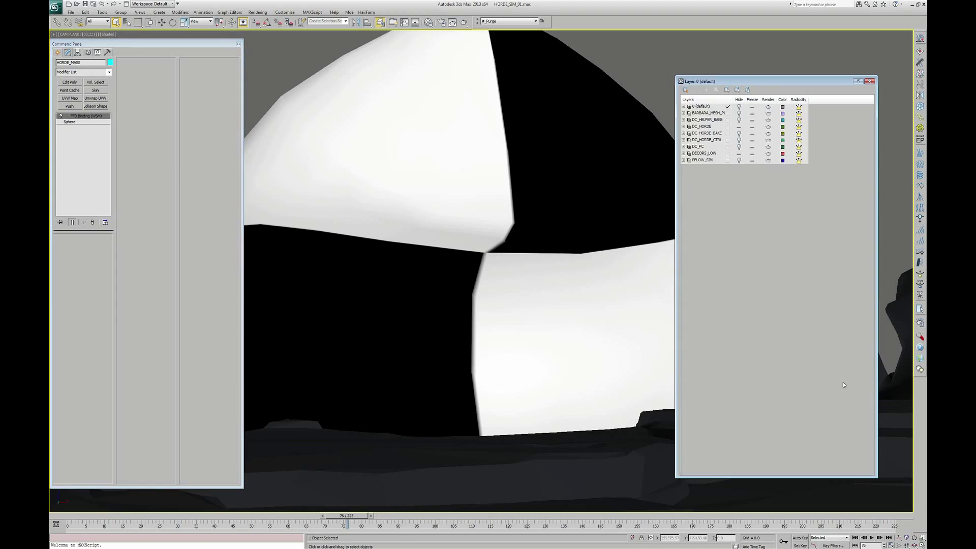
{"action": "left_click", "coordinate": [739, 154]}
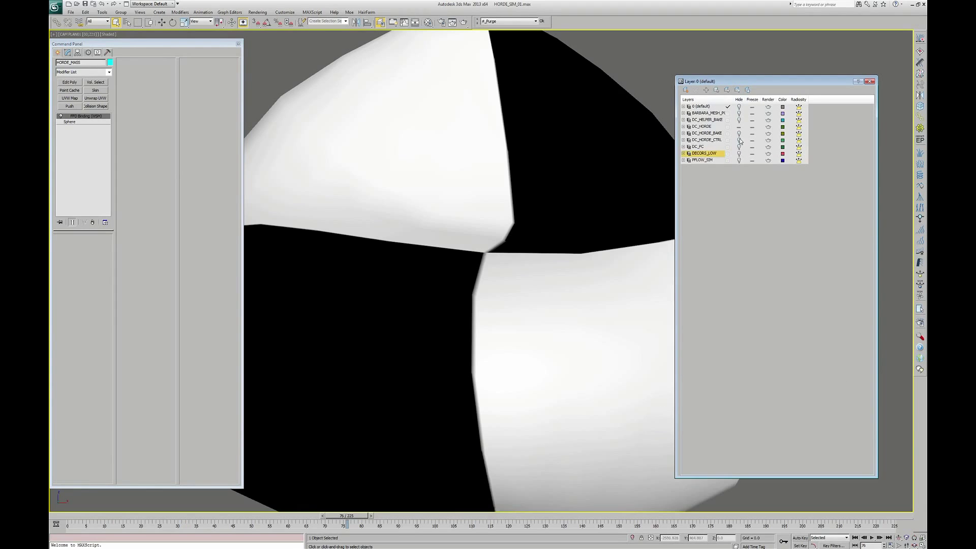
{"action": "left_click", "coordinate": [739, 141]}
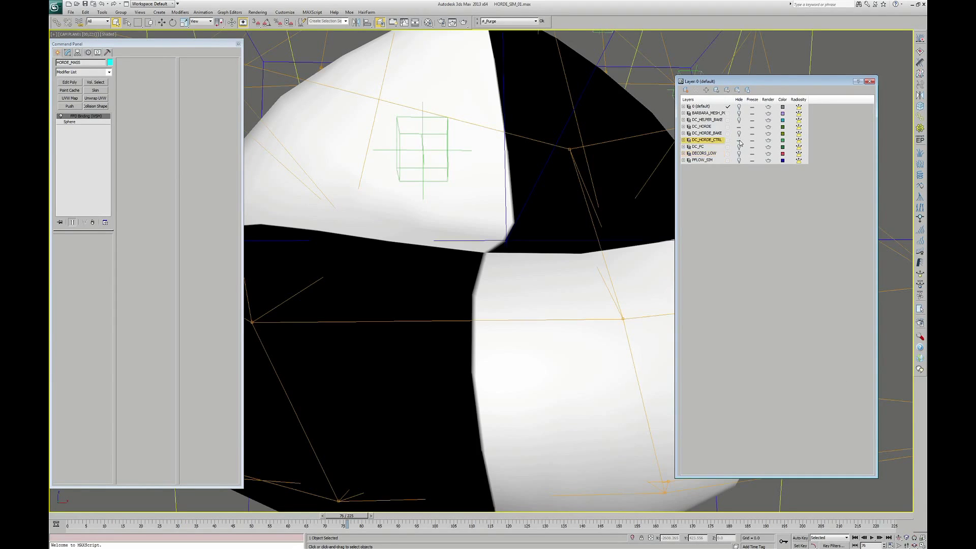
Switch to the perspective view and examine the HORDE_MASS mesh with its control rig from several sides.
{"action": "left_click", "coordinate": [572, 149]}
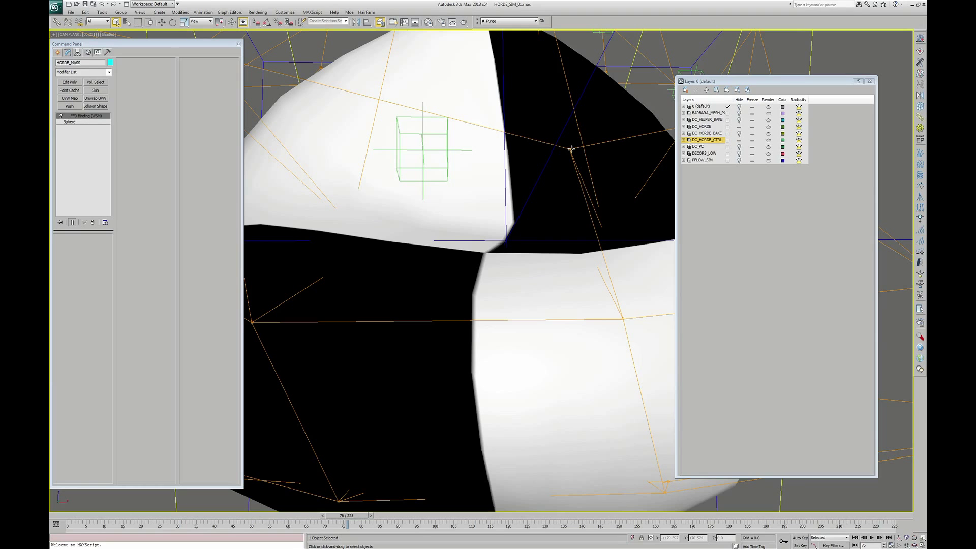
{"action": "key", "text": "p"}
{"action": "scroll", "coordinate": [571, 149], "scroll_direction": "down", "scroll_amount": 10}
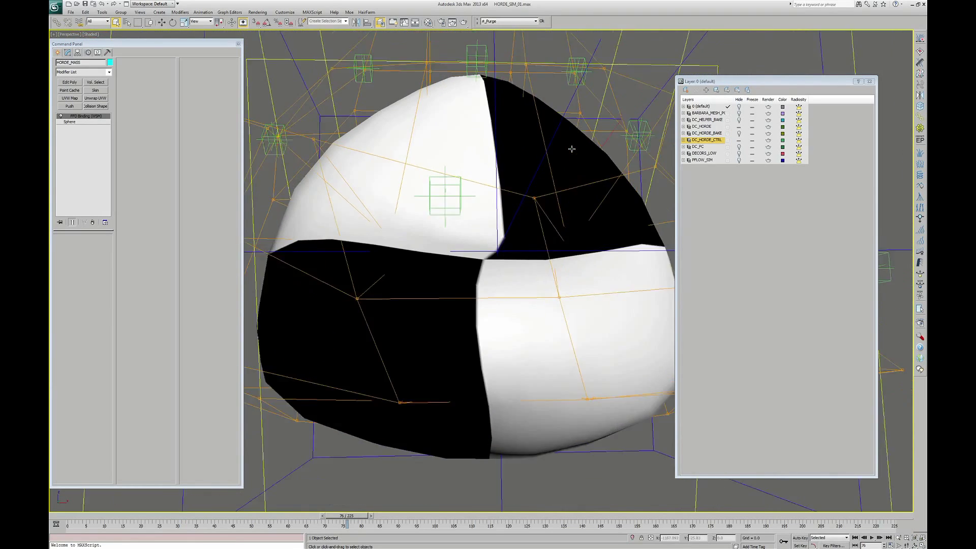
{"action": "middle_click_drag", "start_coordinate": [411, 248], "coordinate": [479, 377], "text": "alt"}
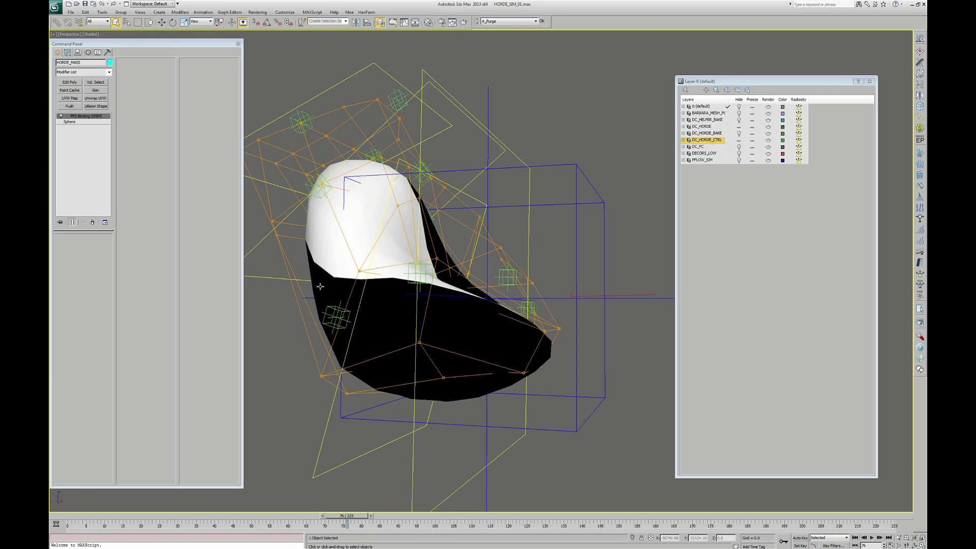
{"action": "middle_click_drag", "start_coordinate": [338, 297], "coordinate": [397, 297], "text": "alt"}
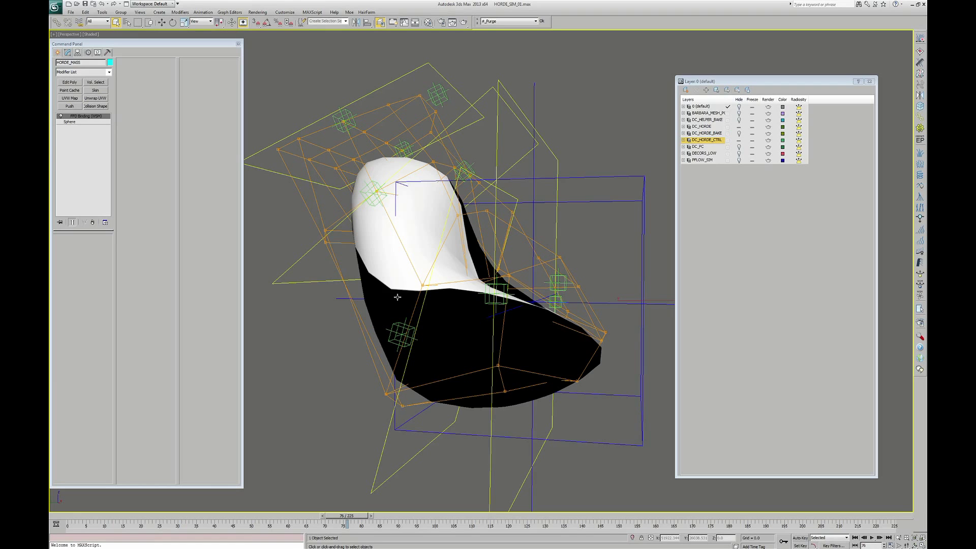
{"action": "middle_click_drag", "start_coordinate": [489, 254], "coordinate": [457, 233], "text": "alt"}
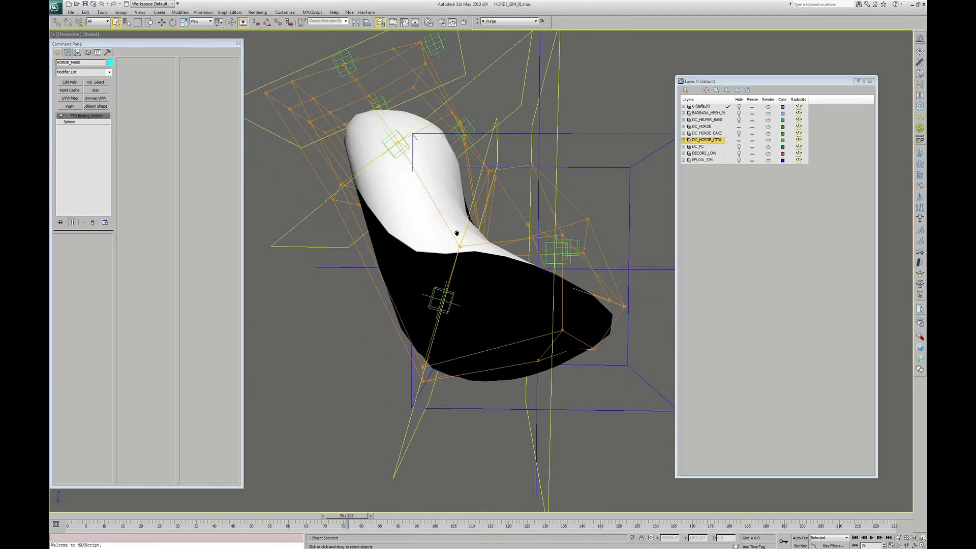
Try moving the HORDE_MASS_CTRL_01 rectangle controller to deform the horde mesh.
{"action": "left_click", "coordinate": [402, 446]}
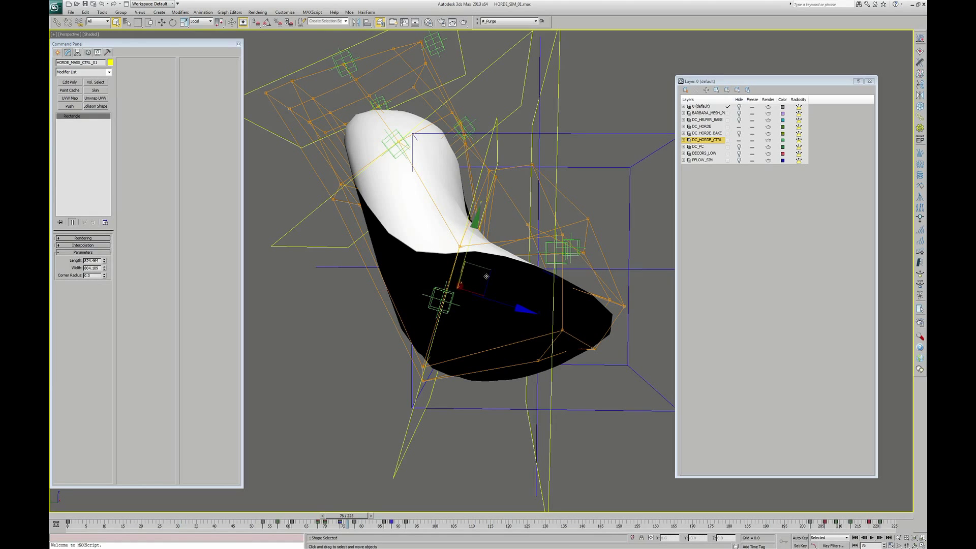
{"action": "key", "text": "w"}
{"action": "left_click_drag", "start_coordinate": [488, 272], "coordinate": [459, 288]}
{"action": "right_click", "coordinate": [459, 287]}
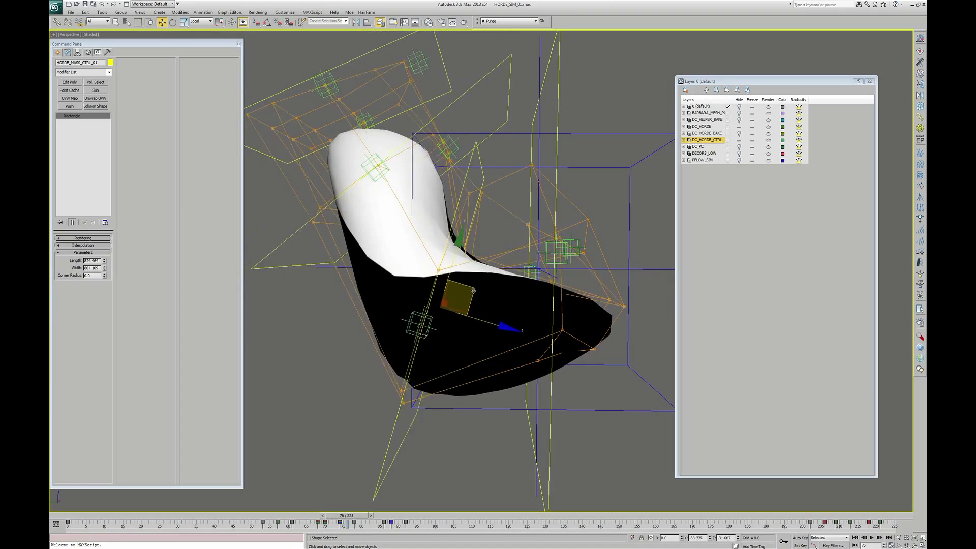
Try moving the extra point helper at the front of the horde mesh to deform it locally.
{"action": "middle_click_drag", "start_coordinate": [564, 296], "coordinate": [497, 253], "text": "alt"}
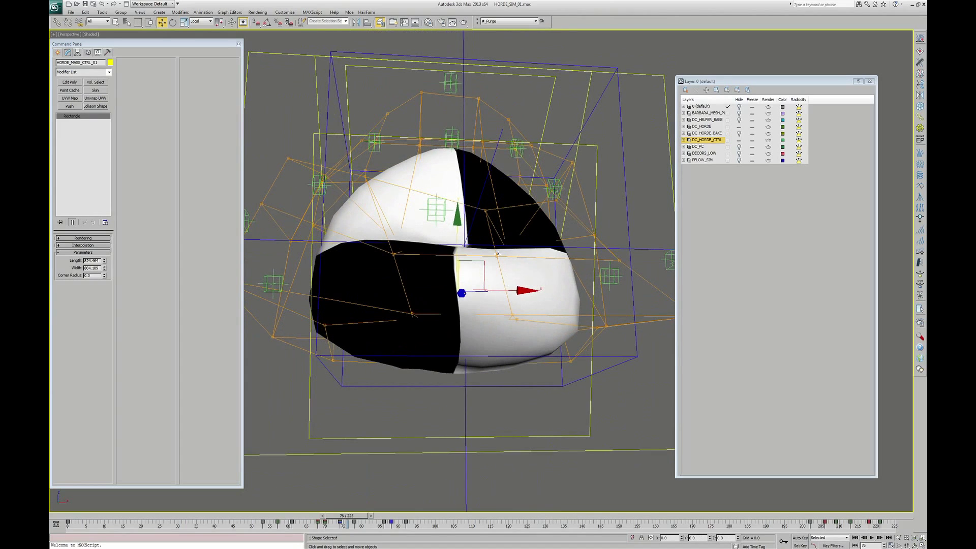
{"action": "left_click", "coordinate": [444, 212]}
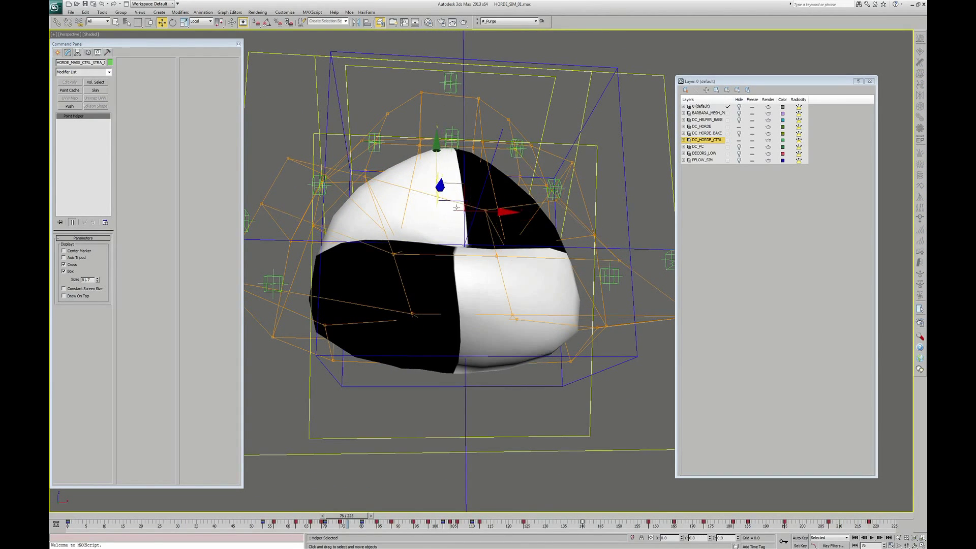
{"action": "left_click_drag", "start_coordinate": [461, 185], "coordinate": [479, 196]}
Scrub through the timeline to review the horde mesh animation from a distance.
{"action": "scroll", "coordinate": [480, 196], "scroll_direction": "up", "scroll_amount": 3}
{"action": "scroll", "coordinate": [423, 346], "scroll_direction": "down", "scroll_amount": 10}
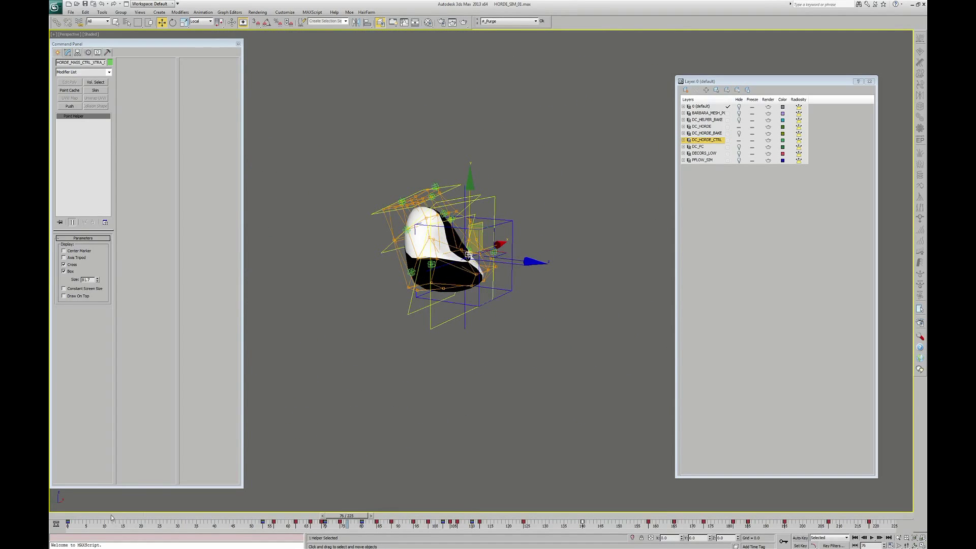
{"action": "left_click_drag", "start_coordinate": [112, 517], "coordinate": [188, 519]}
{"action": "left_click_drag", "start_coordinate": [379, 522], "coordinate": [340, 519]}
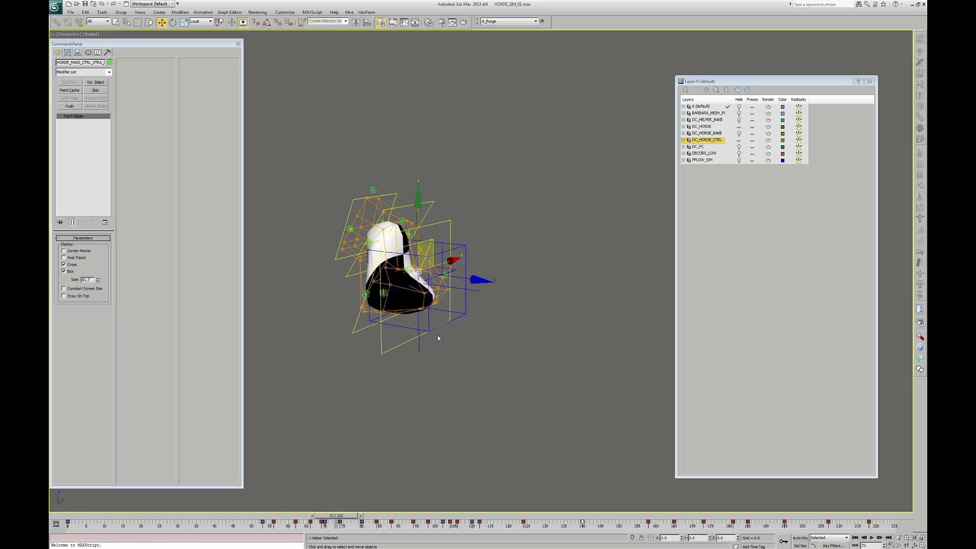
Try moving the whole horde mesh with the HORDE_MASS_GLOBALCTRL helper.
{"action": "left_click", "coordinate": [427, 323]}
{"action": "left_click", "coordinate": [430, 321]}
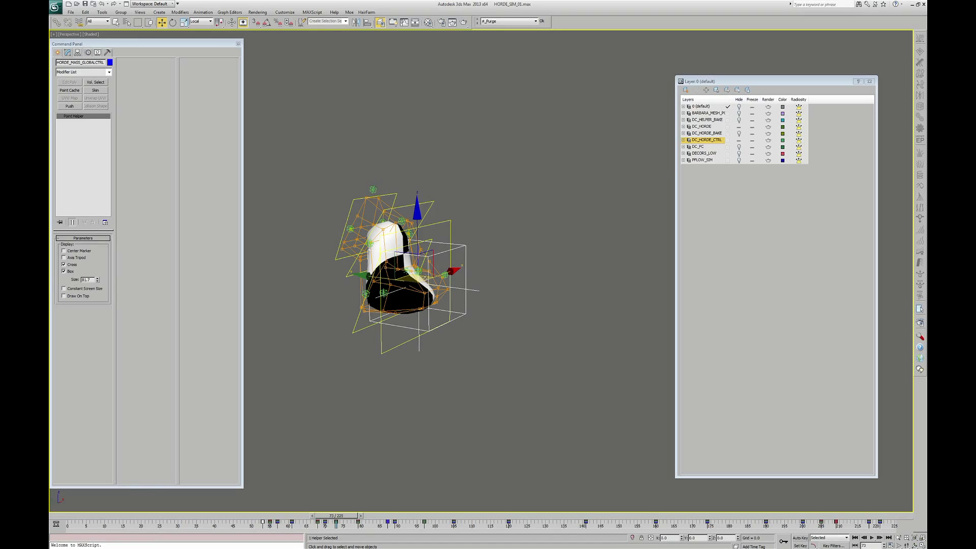
{"action": "left_click_drag", "start_coordinate": [425, 277], "coordinate": [472, 302]}
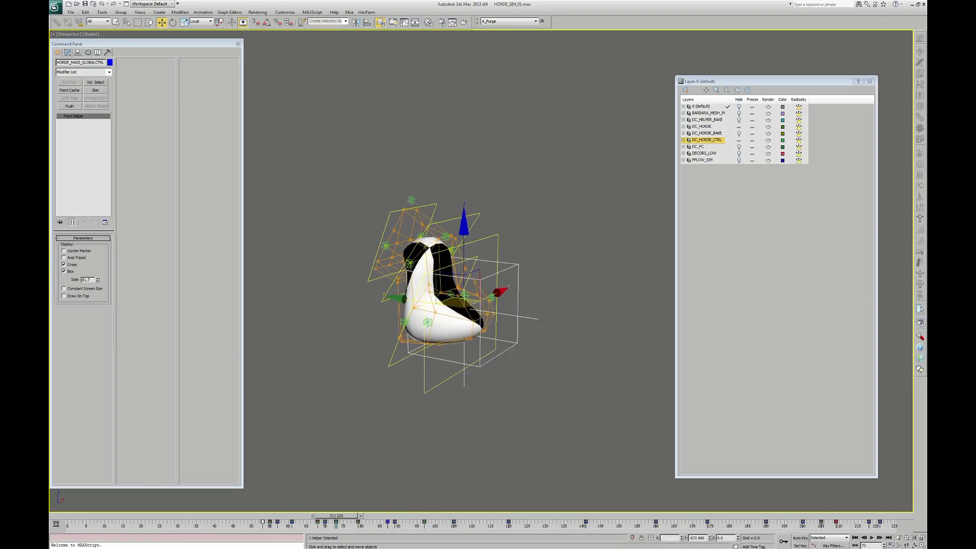
{"action": "right_click", "coordinate": [473, 296]}
Play the horde mesh animation through the scene camera.
{"action": "key", "text": "c"}
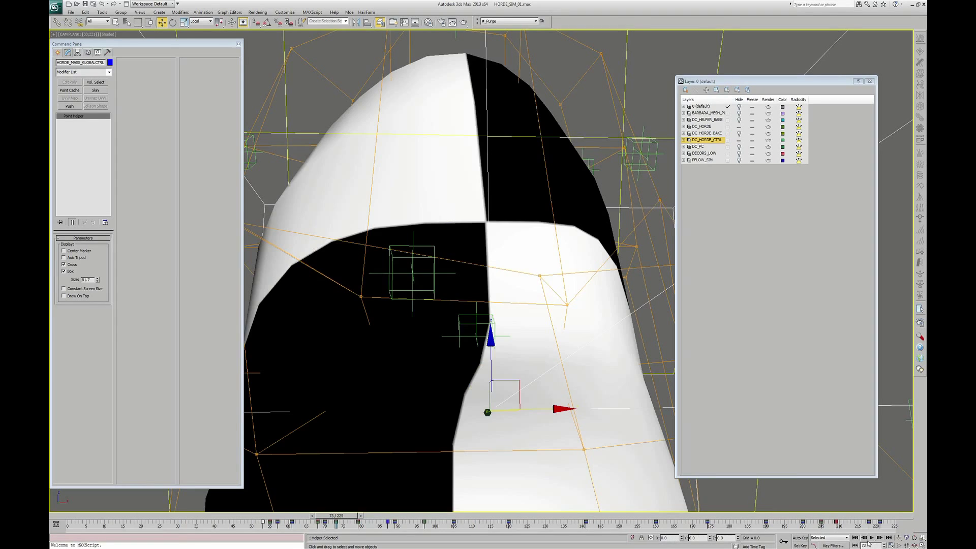
{"action": "left_click", "coordinate": [873, 538]}
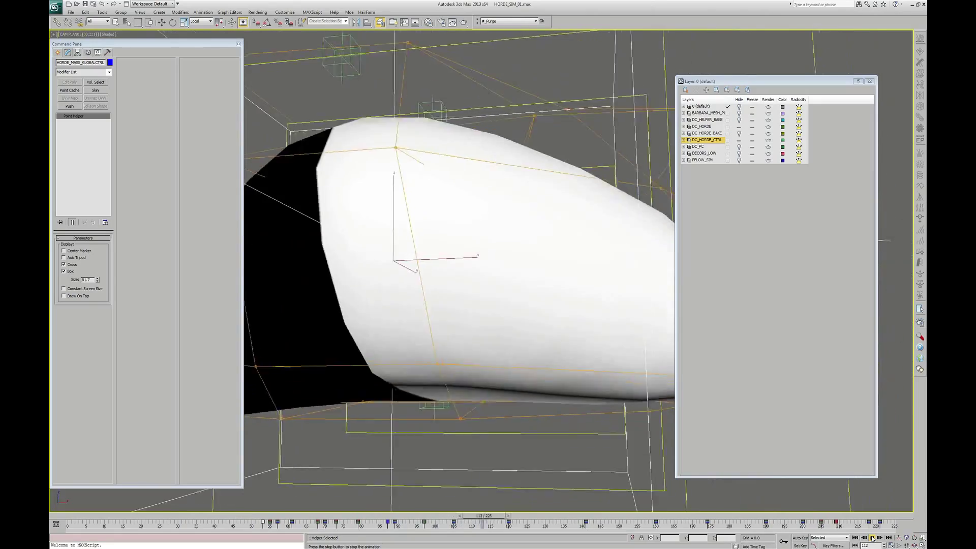
{"action": "left_click", "coordinate": [872, 538]}
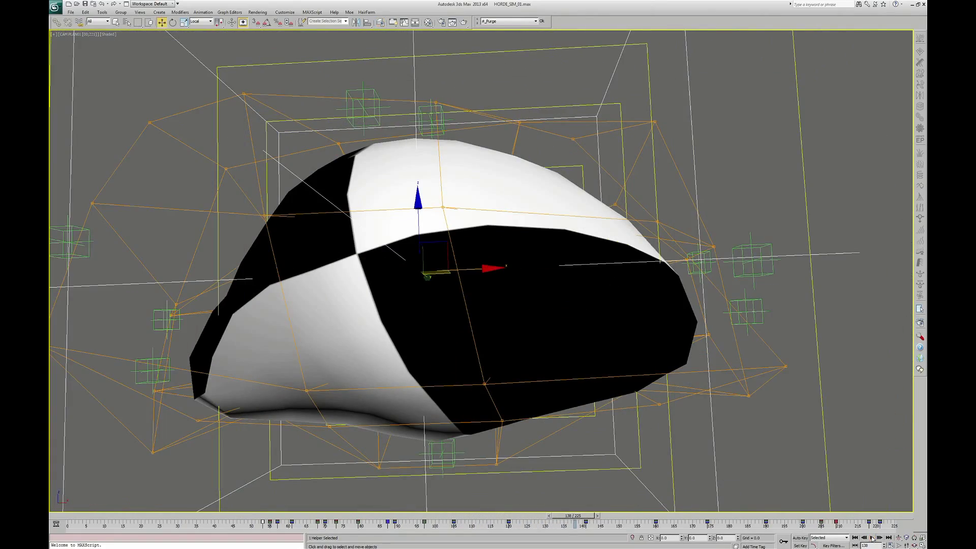
{"action": "key", "text": "/"}
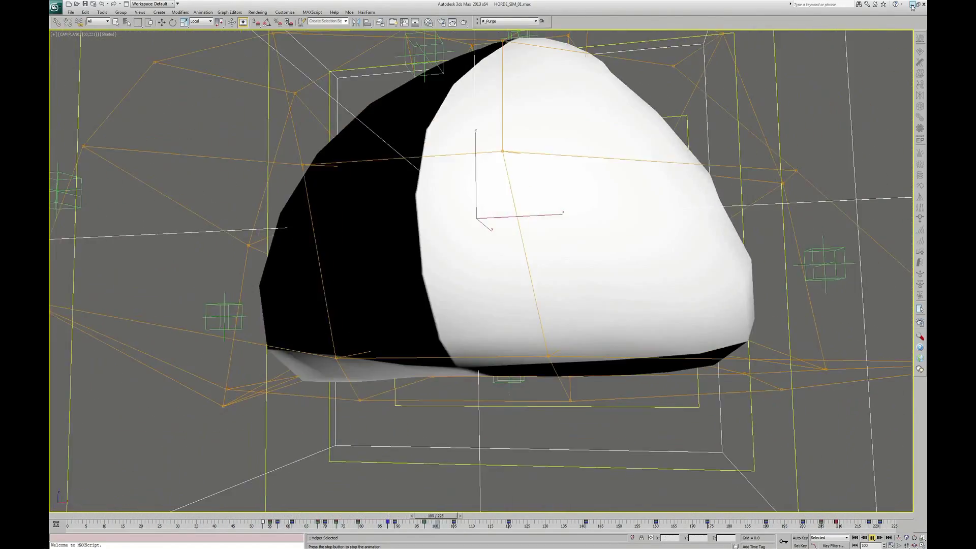
Switch to the particle simulation scene, open Particle View and inspect the Lock/Bond 001, PhysX Switch 001 and Shape Facing 001 operators.
{"action": "left_click", "coordinate": [913, 5]}
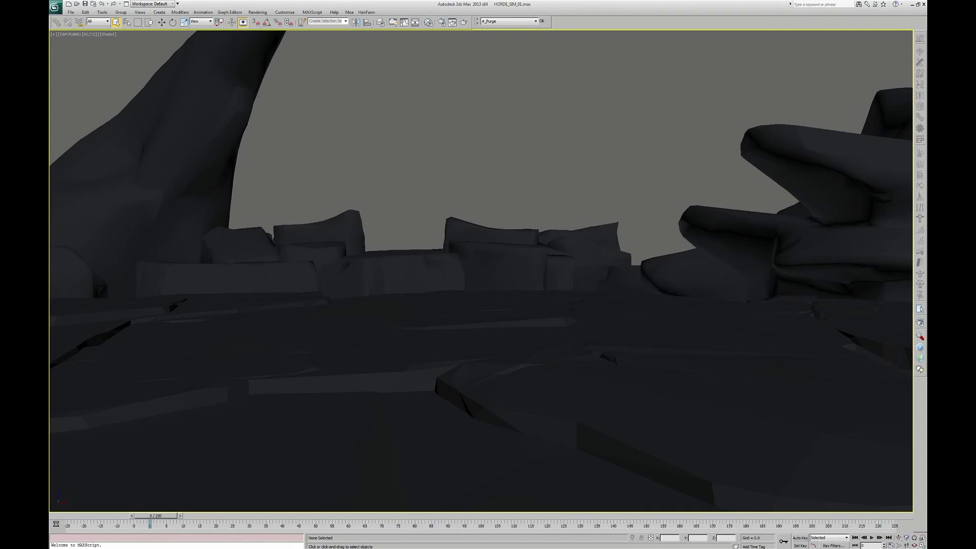
{"action": "key", "text": "6"}
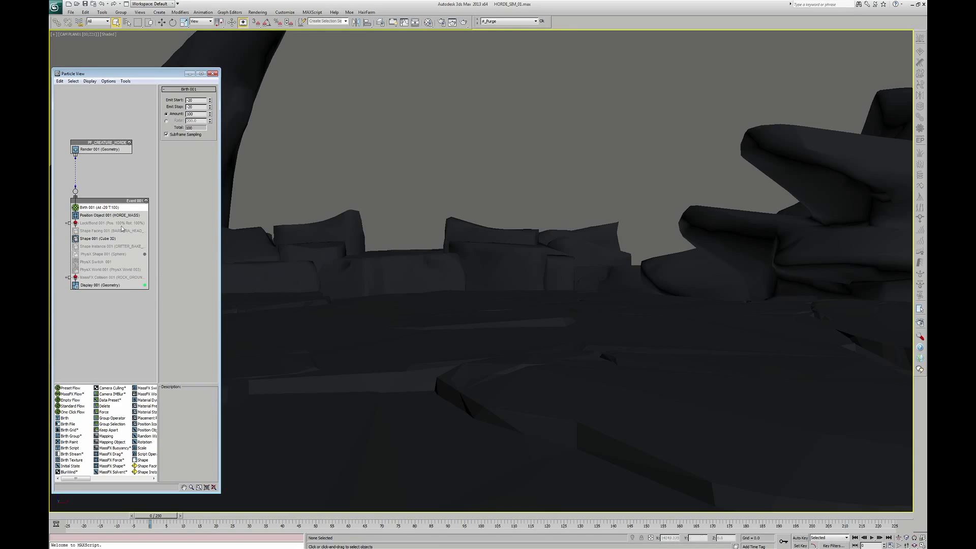
{"action": "left_click", "coordinate": [105, 223]}
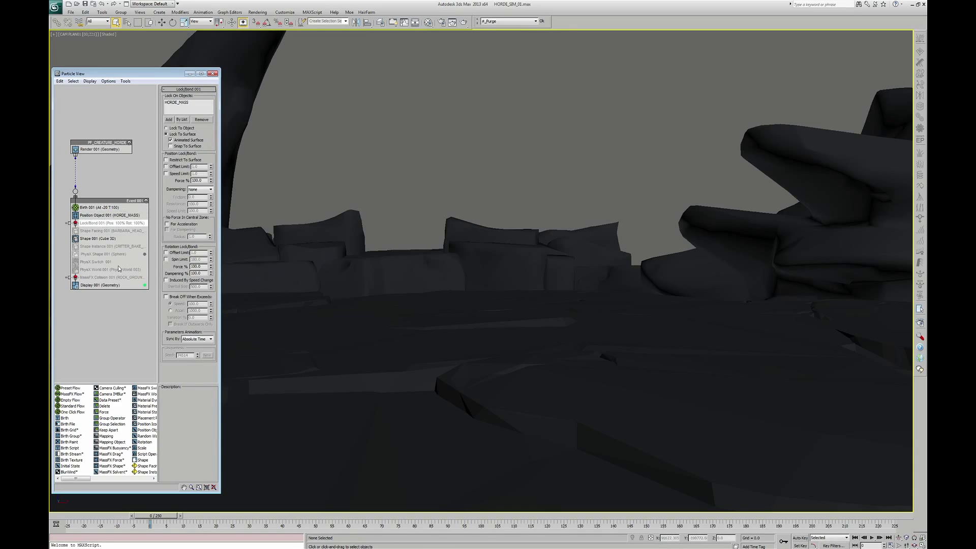
{"action": "left_click", "coordinate": [101, 262]}
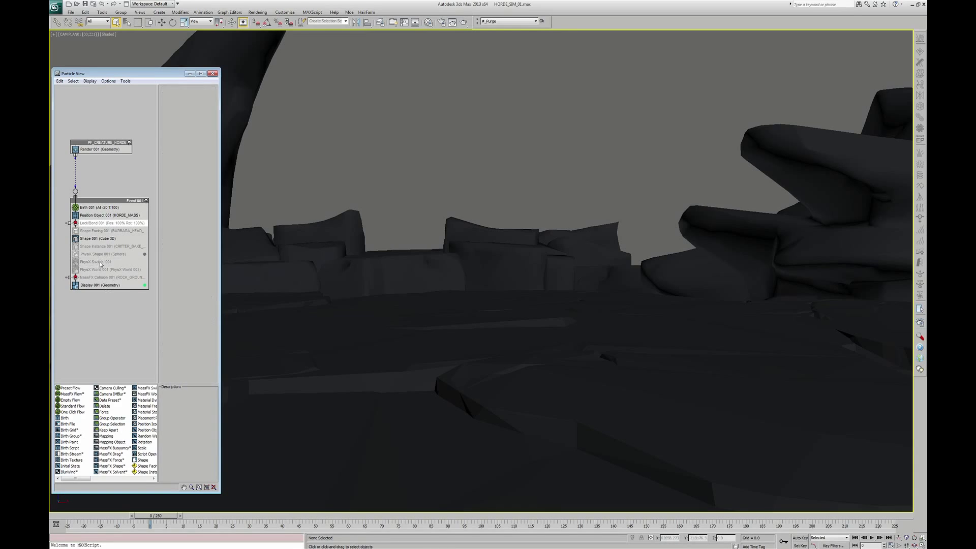
{"action": "left_click", "coordinate": [102, 232]}
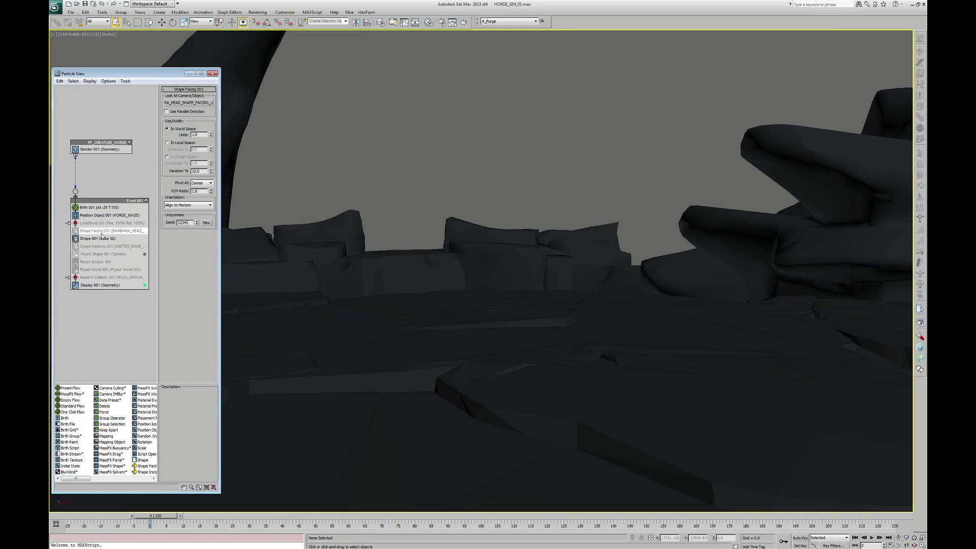
Show the scene in the left view and hide the DECORS_LOW layer.
{"action": "left_click", "coordinate": [410, 154]}
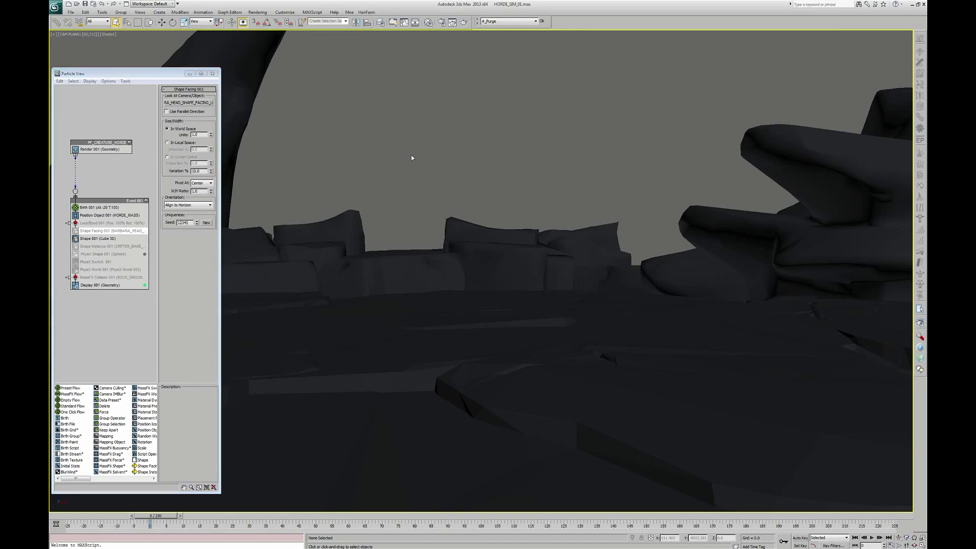
{"action": "key", "text": "l"}
{"action": "key", "text": "z"}
{"action": "middle_click_drag", "start_coordinate": [371, 285], "coordinate": [600, 274]}
{"action": "key", "text": "ctrl+l"}
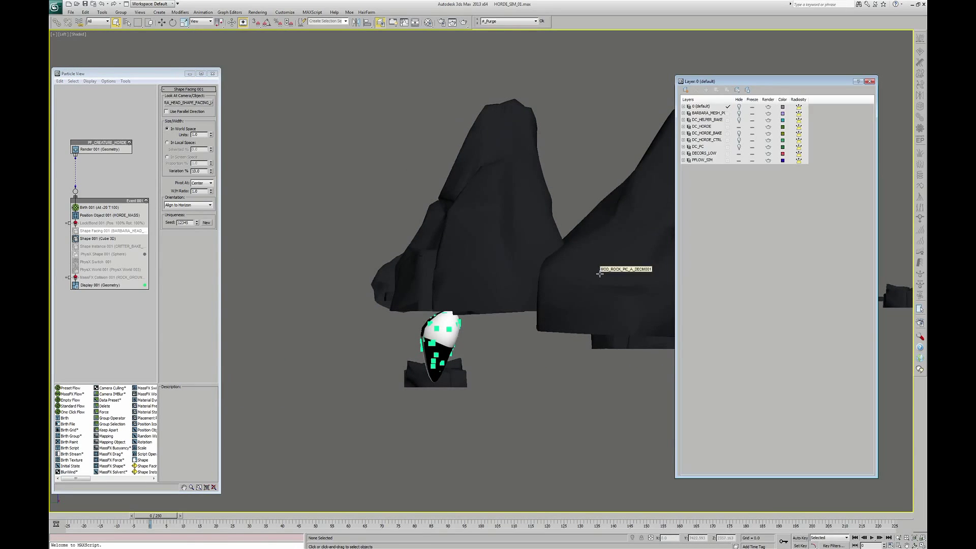
{"action": "left_click", "coordinate": [739, 154]}
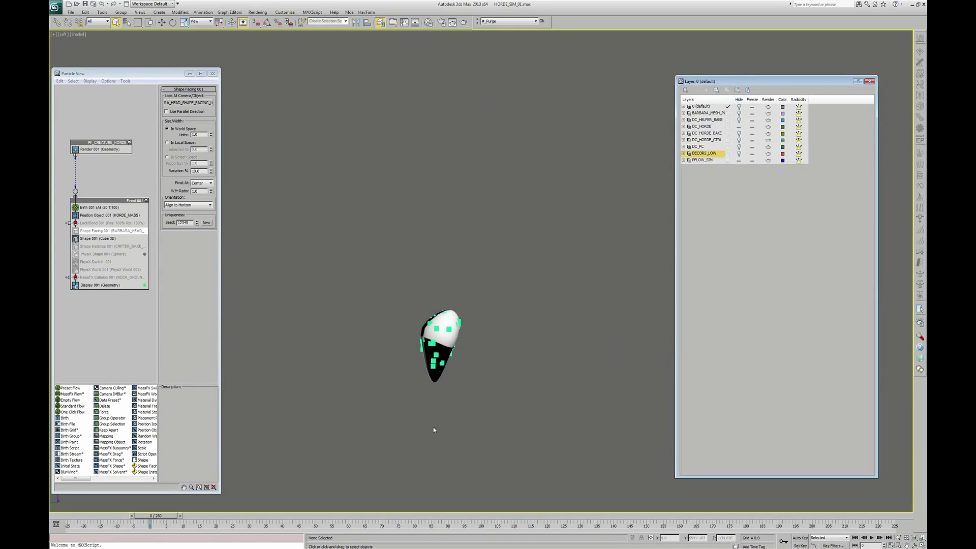
Select the horde mesh, frame it in the left view and make it see-through.
{"action": "left_click", "coordinate": [436, 383]}
{"action": "key", "text": "z"}
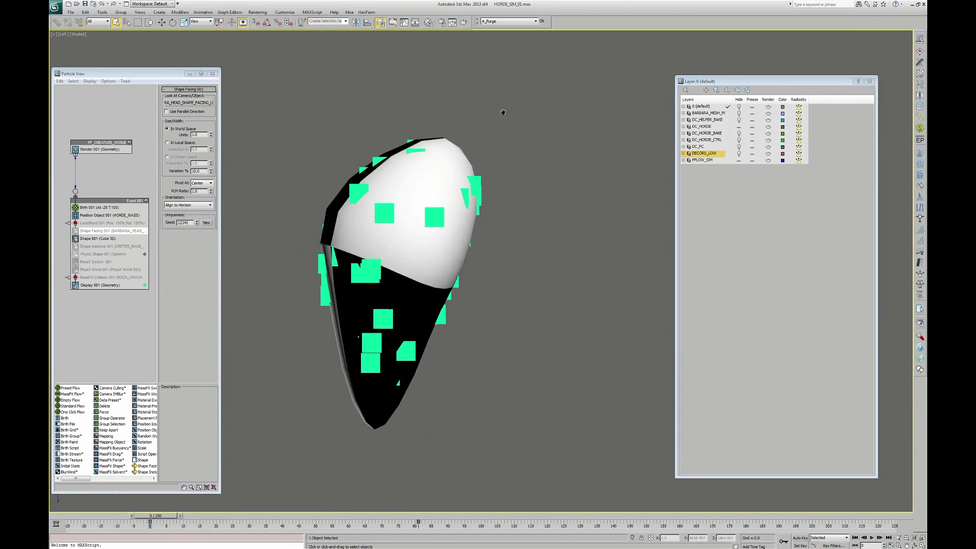
{"action": "key", "text": "alt+x"}
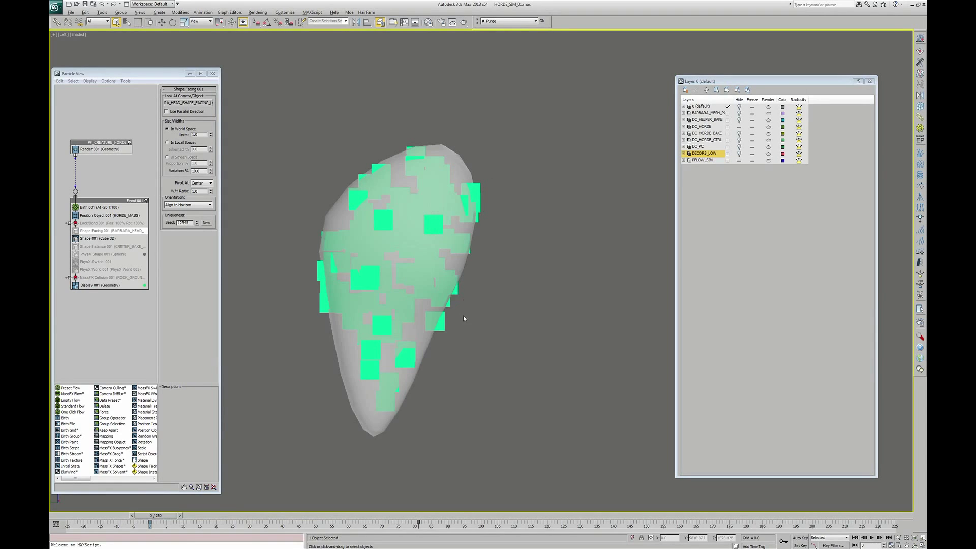
{"action": "middle_click_drag", "start_coordinate": [464, 319], "coordinate": [432, 330]}
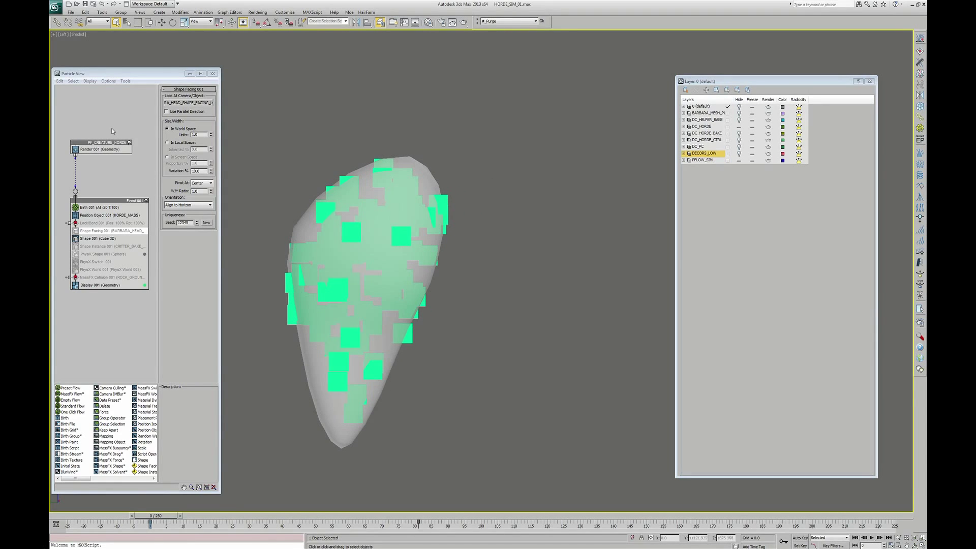
Inspect the emit start and stop of the Birth 001 operator and scrub the timeline to before frame 0.
{"action": "left_click", "coordinate": [100, 209]}
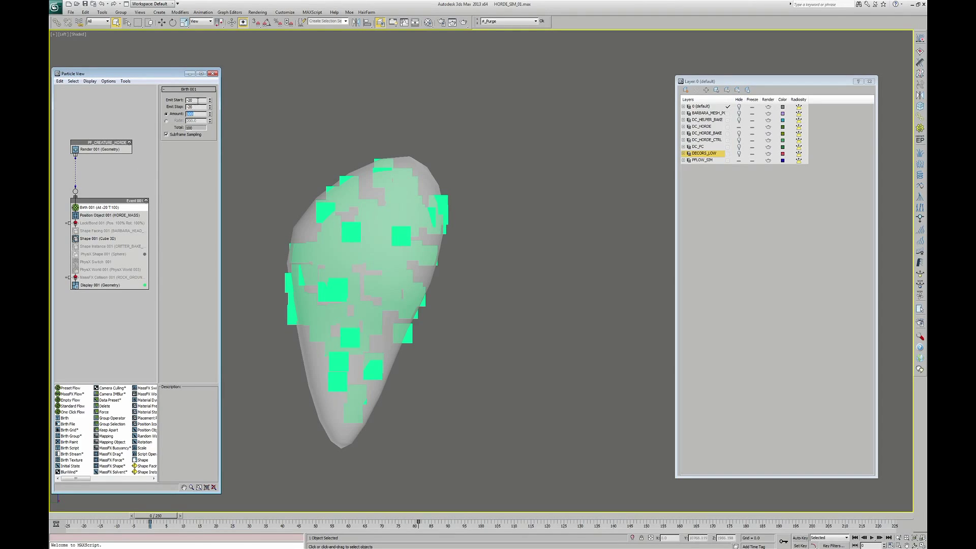
{"action": "double_click", "coordinate": [198, 100]}
{"action": "key", "text": "Tab"}
{"action": "mouse_move", "coordinate": [155, 518]}
{"action": "left_mouse_down"}
{"action": "mouse_move", "coordinate": [82, 529]}
{"action": "mouse_move", "coordinate": [144, 535]}
{"action": "left_mouse_up"}
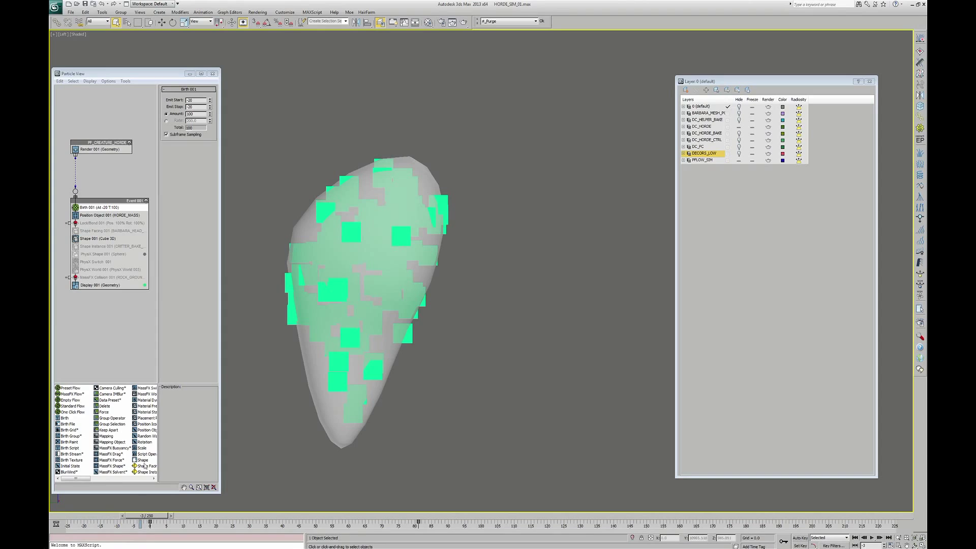
Review the location options of Position Object 001 and the 3D shape options of Shape 001, keeping Volume and Cube.
{"action": "left_click", "coordinate": [103, 217]}
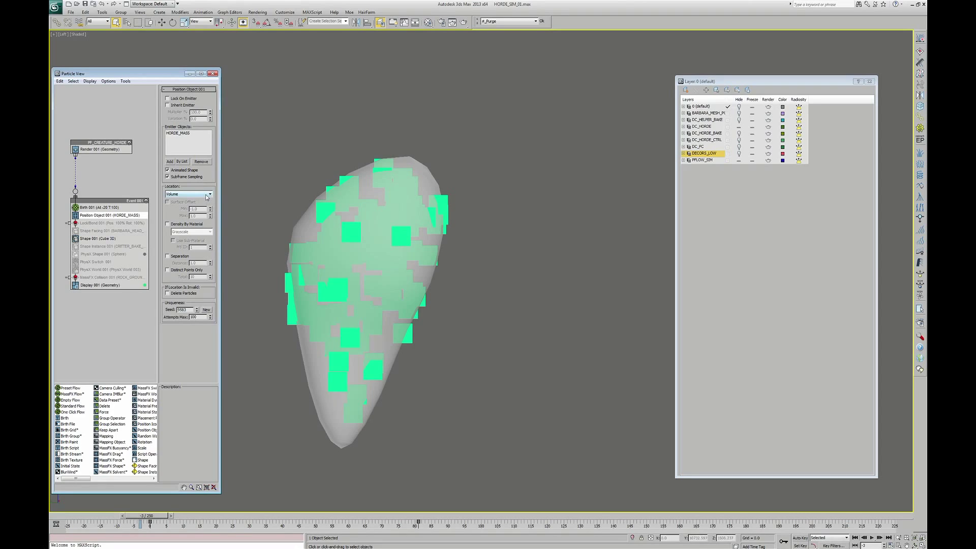
{"action": "left_click", "coordinate": [206, 196]}
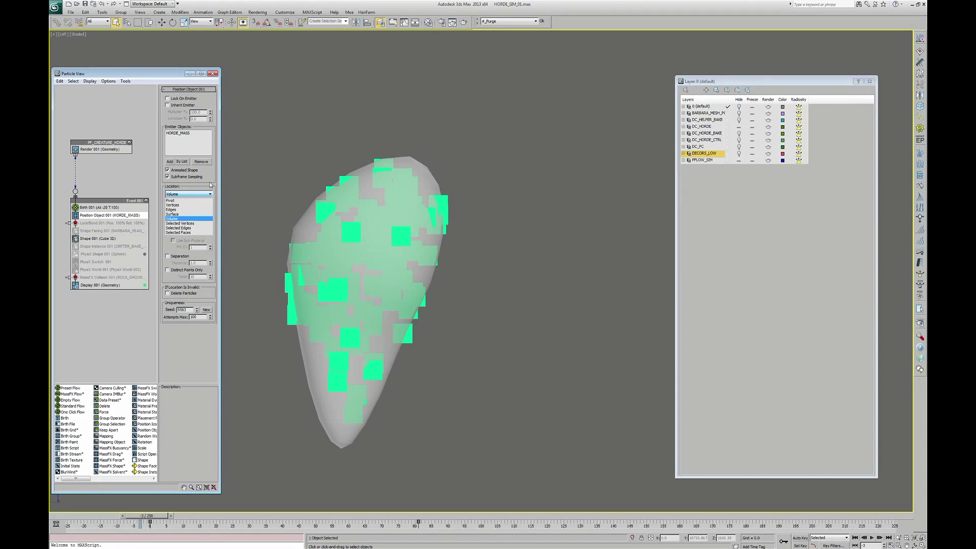
{"action": "left_click", "coordinate": [199, 194]}
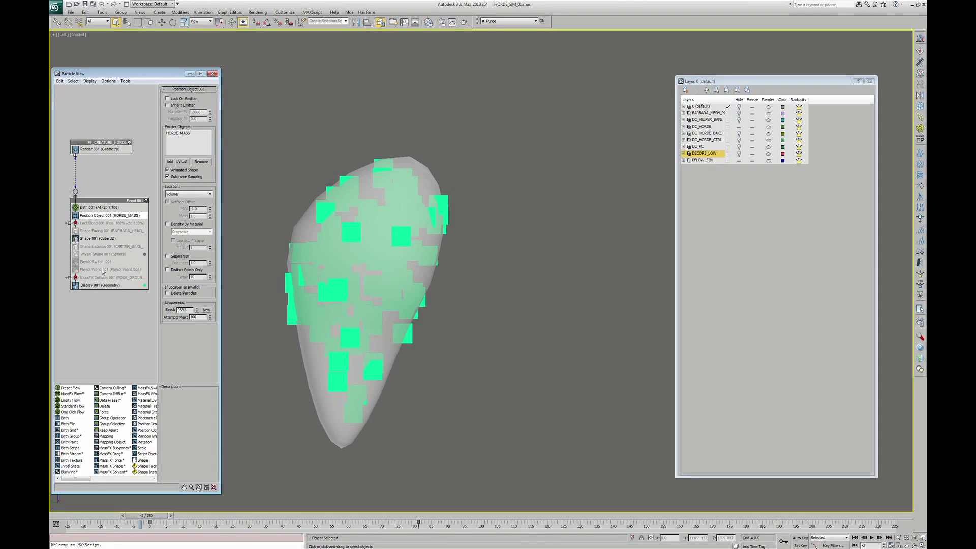
{"action": "left_click", "coordinate": [97, 239]}
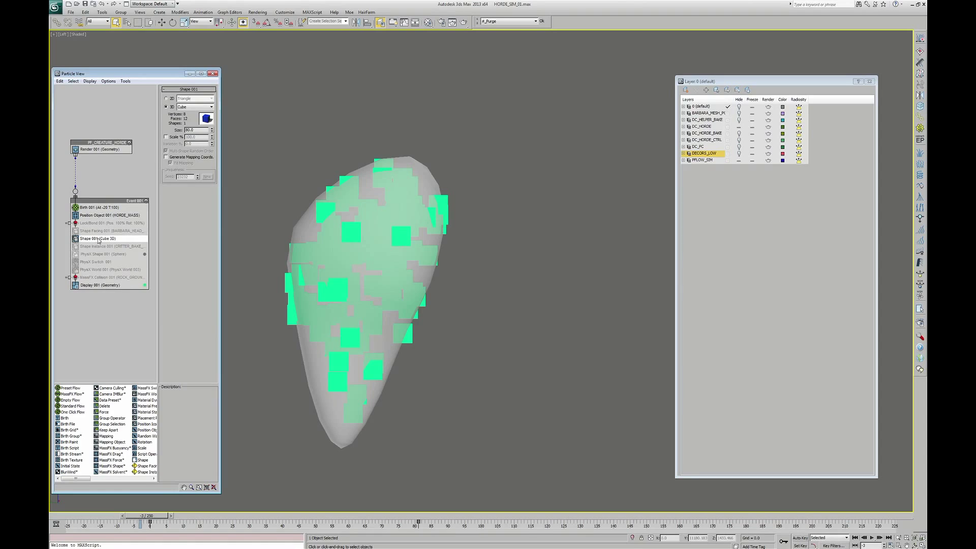
{"action": "left_click", "coordinate": [202, 108]}
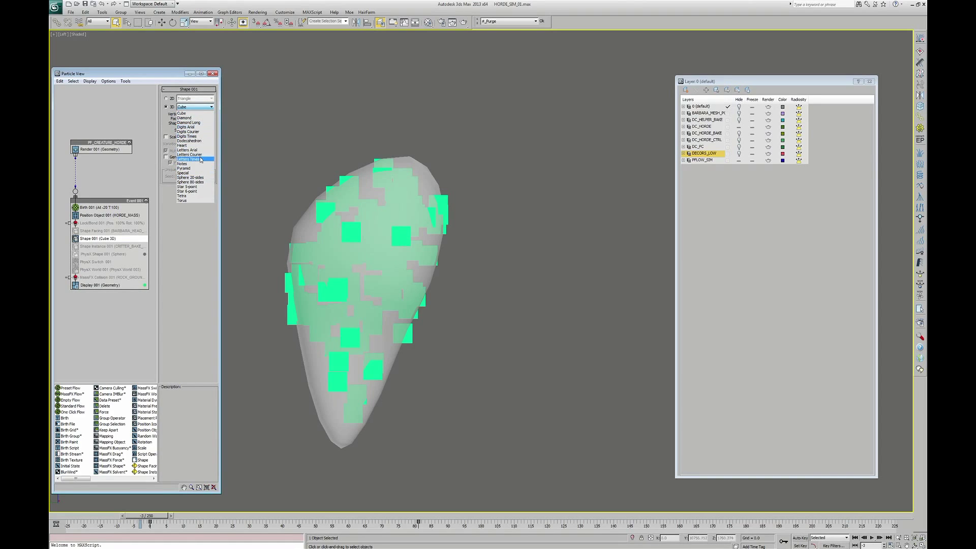
{"action": "left_click", "coordinate": [192, 113]}
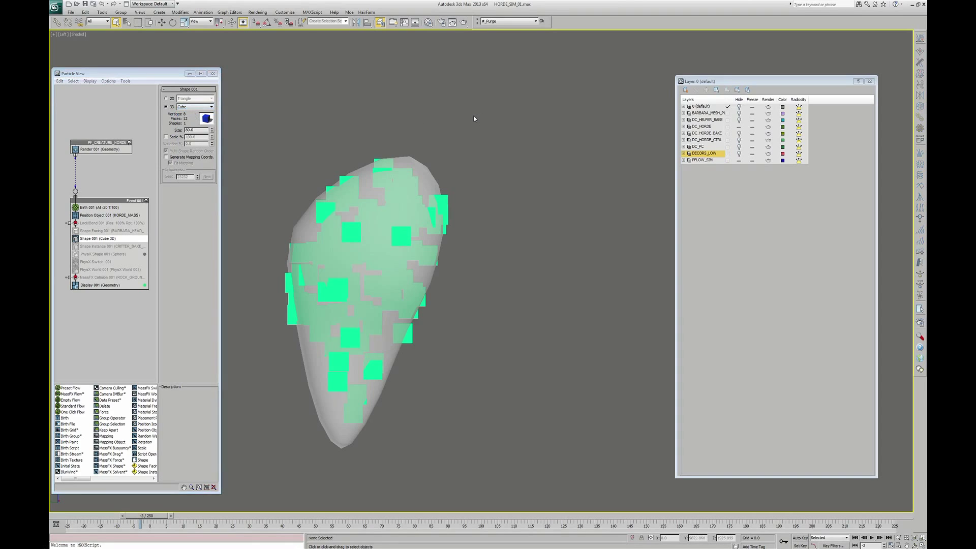
Play the particle animation through the scene camera with Lock/Bond 001 disabled and close the layer manager.
{"action": "key", "text": "c"}
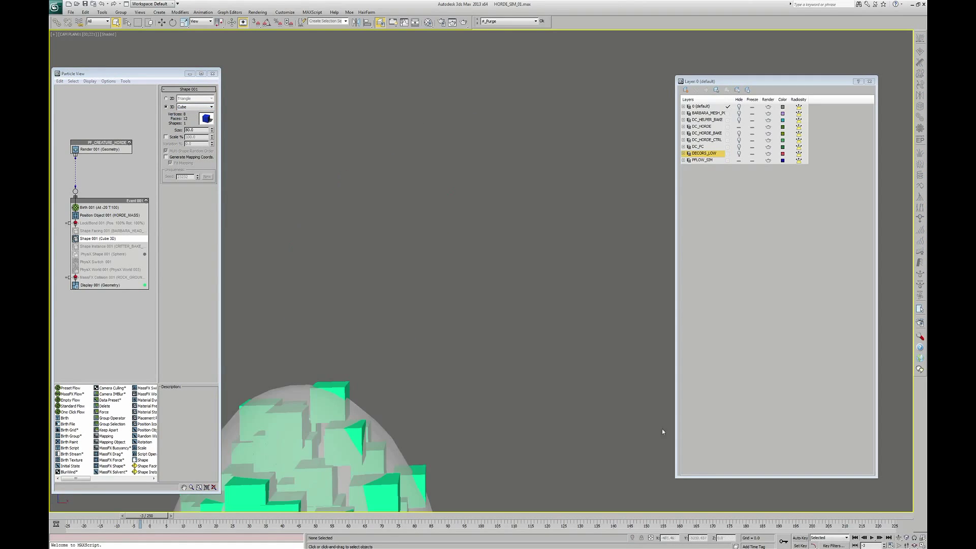
{"action": "key", "text": "/"}
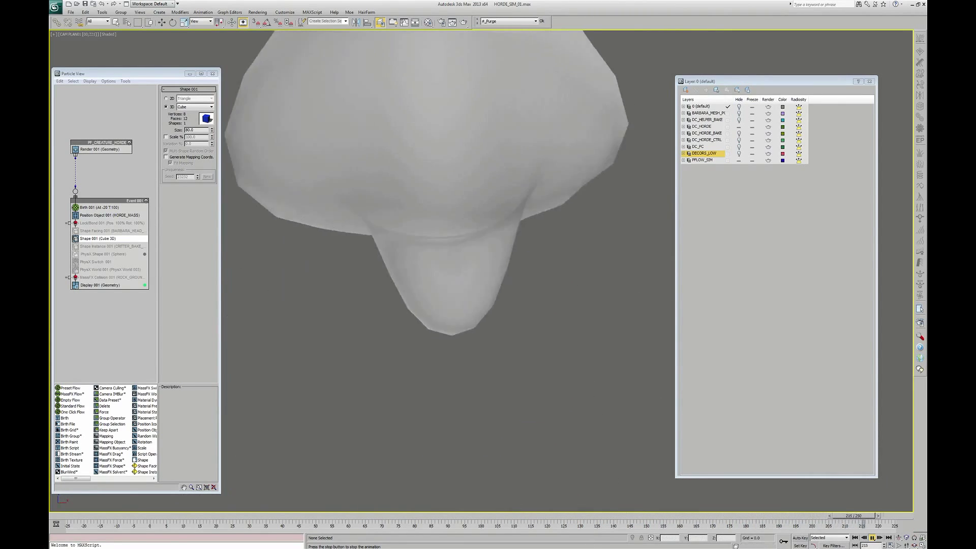
{"action": "key", "text": "/"}
{"action": "key", "text": "/"}
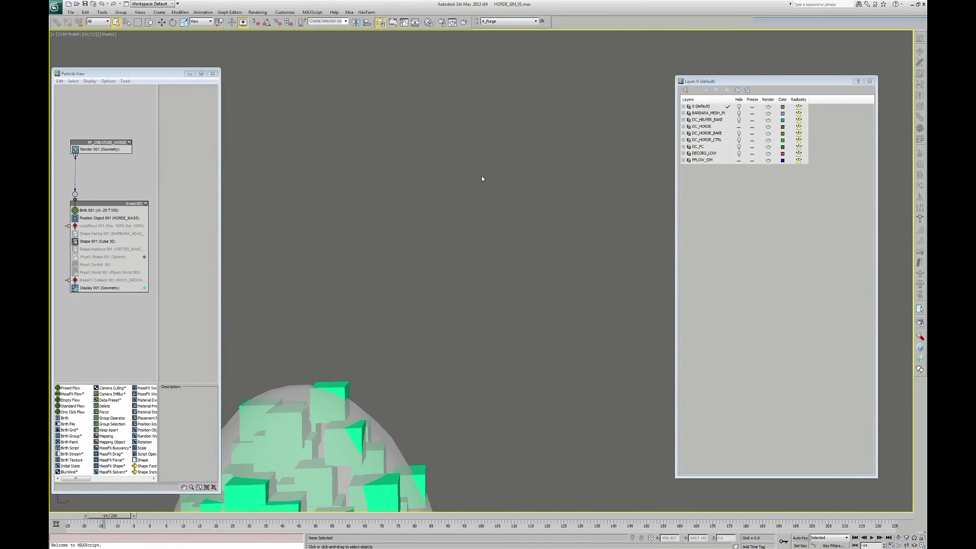
{"action": "key", "text": "Escape"}
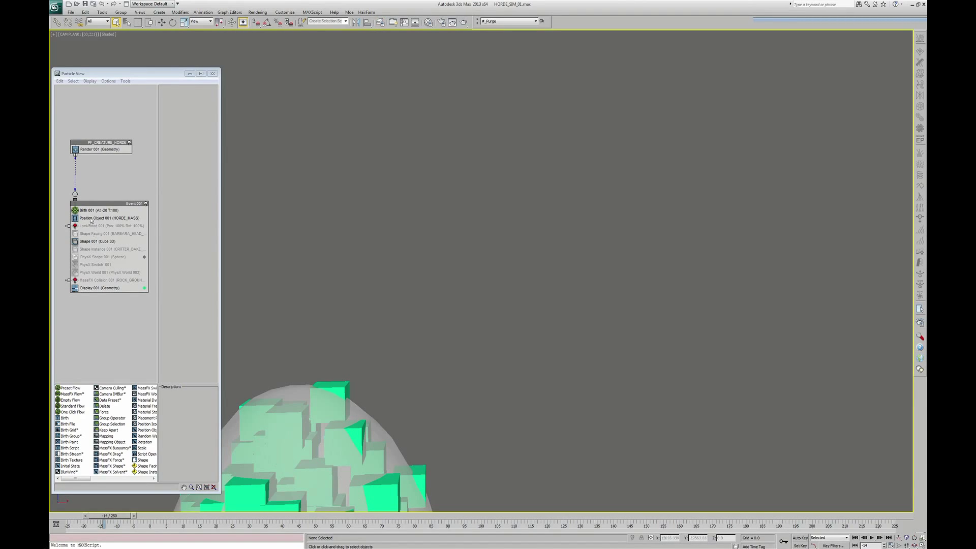
Enable the Lock/Bond 001 operator, play the animation and open the operator's settings.
{"action": "left_click", "coordinate": [75, 226]}
{"action": "key", "text": "/"}
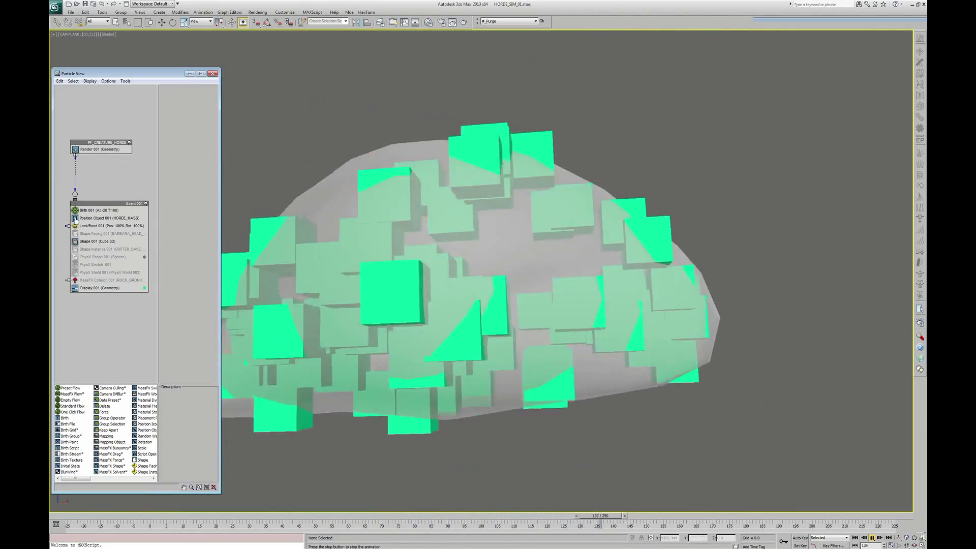
{"action": "left_click", "coordinate": [88, 227]}
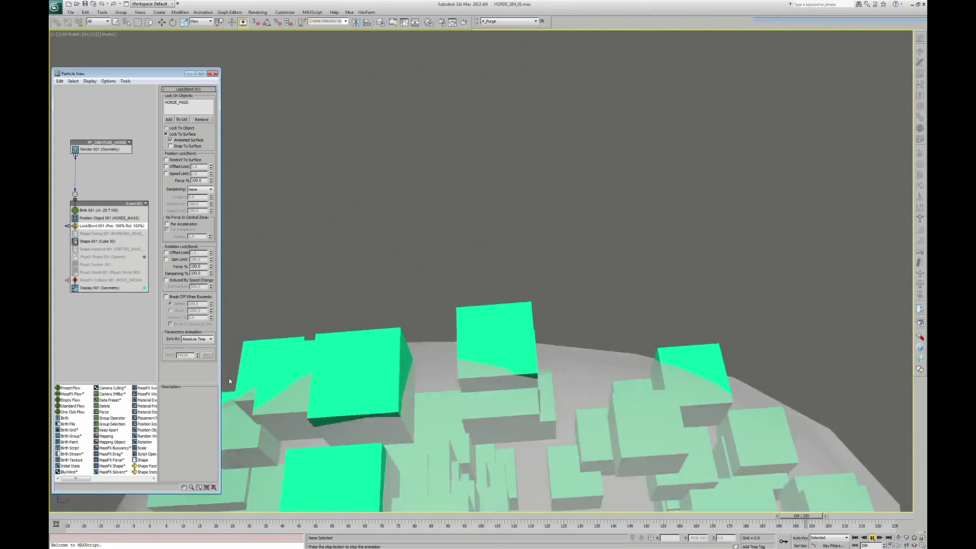
Show edged faces in the camera view and replay the locked particles from about frame 85.
{"action": "mouse_move", "coordinate": [118, 516]}
{"action": "left_mouse_down"}
{"action": "mouse_move", "coordinate": [559, 540]}
{"action": "mouse_move", "coordinate": [435, 531]}
{"action": "left_mouse_up"}
{"action": "key", "text": "F4"}
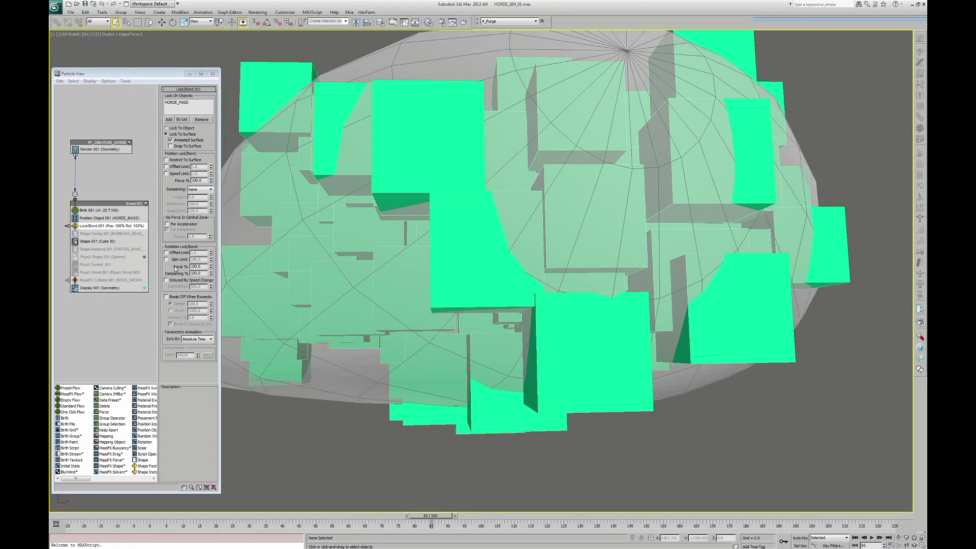
{"action": "left_click", "coordinate": [872, 538]}
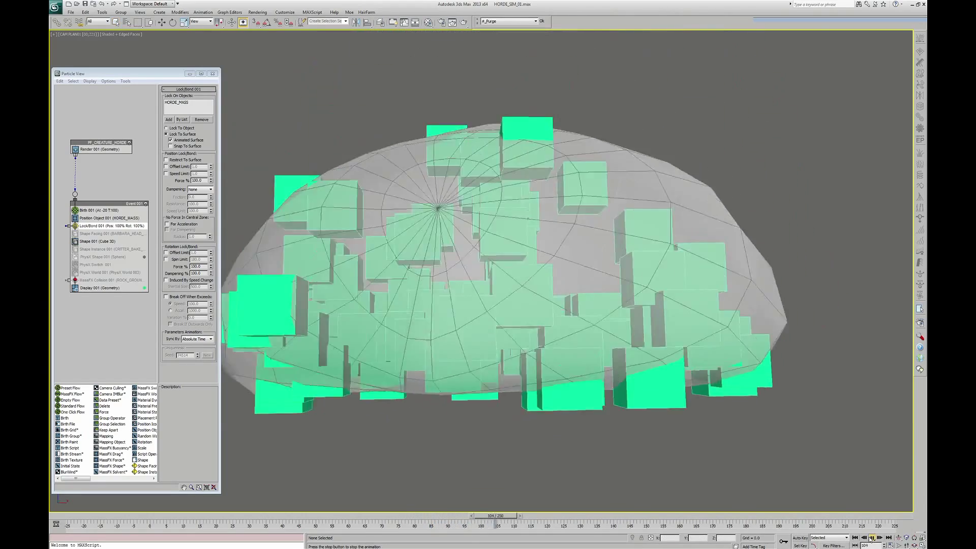
{"action": "key", "text": "/"}
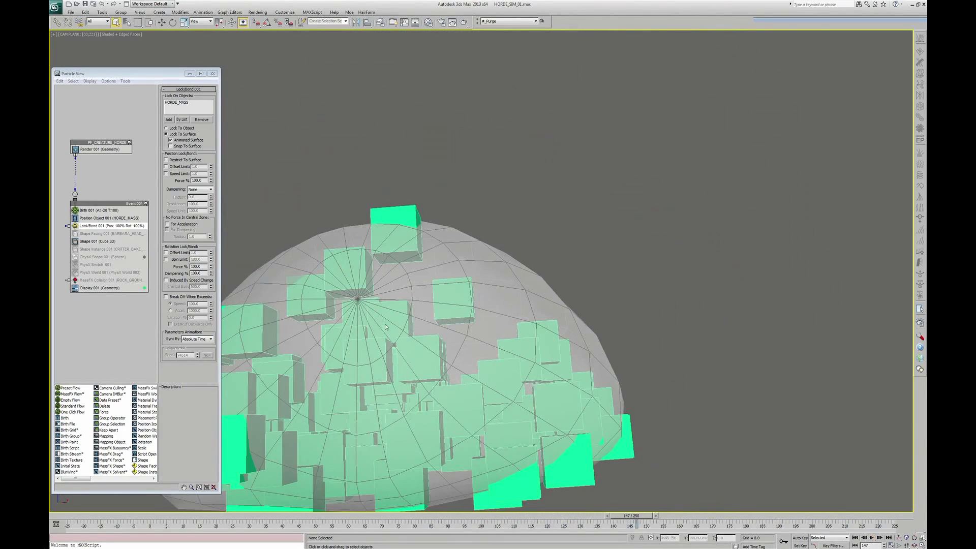
Set the Birth 001 particle amount to 300 and play the animation.
{"action": "left_click", "coordinate": [99, 210]}
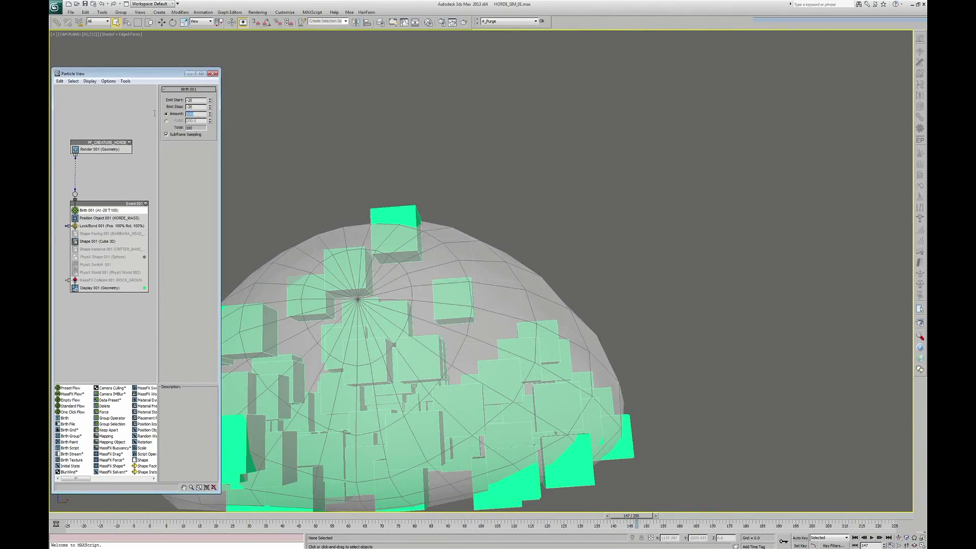
{"action": "type", "text": "30"}
{"action": "left_click", "coordinate": [873, 538]}
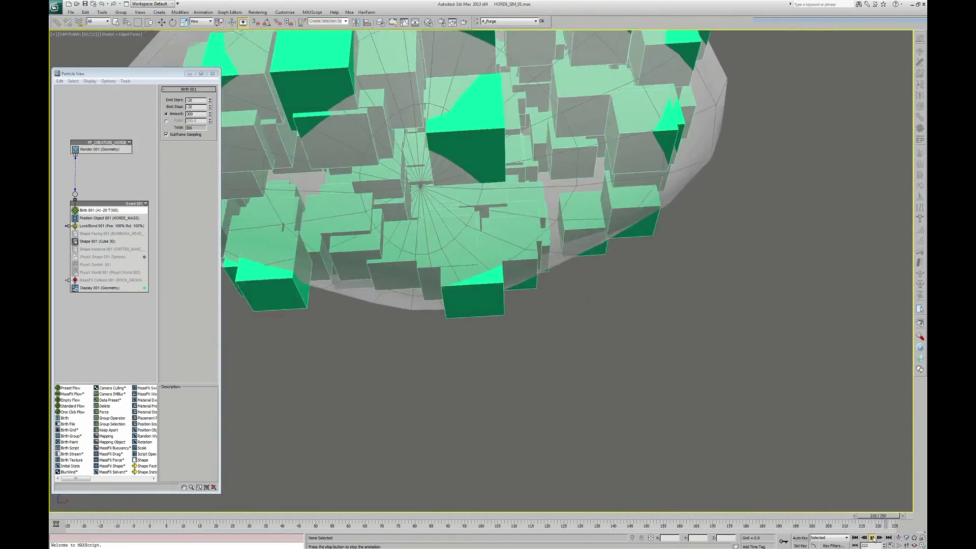
{"action": "left_click", "coordinate": [872, 537]}
Revisit the Lock/Bond 001 settings and enable the PhysX World 001 operator.
{"action": "left_click", "coordinate": [107, 225]}
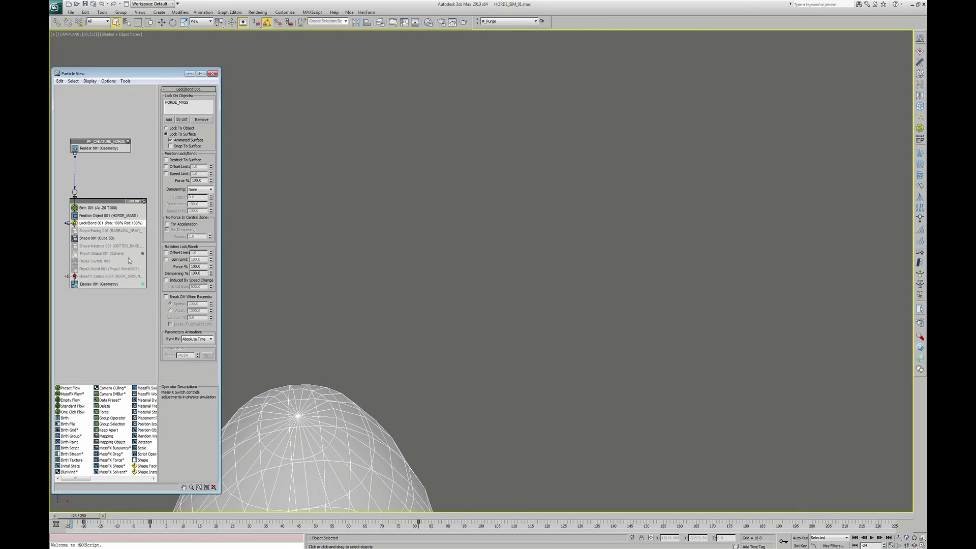
{"action": "left_click", "coordinate": [75, 269]}
{"action": "left_click_drag", "start_coordinate": [102, 182], "coordinate": [127, 289]}
{"action": "left_click", "coordinate": [111, 306]}
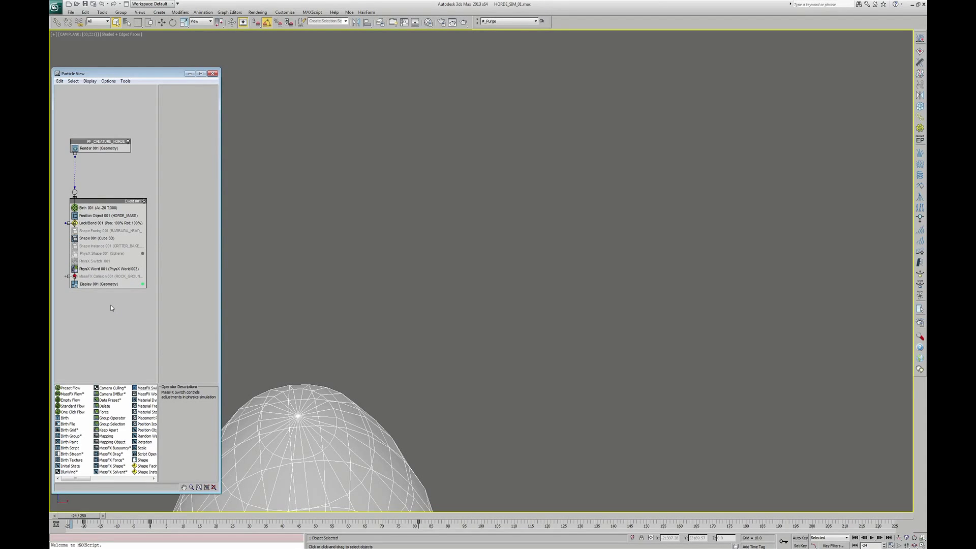
Enable the PhysX Shape 001 operator and review its collision shapes, keeping Sphere.
{"action": "left_click", "coordinate": [75, 255]}
{"action": "left_click", "coordinate": [88, 256]}
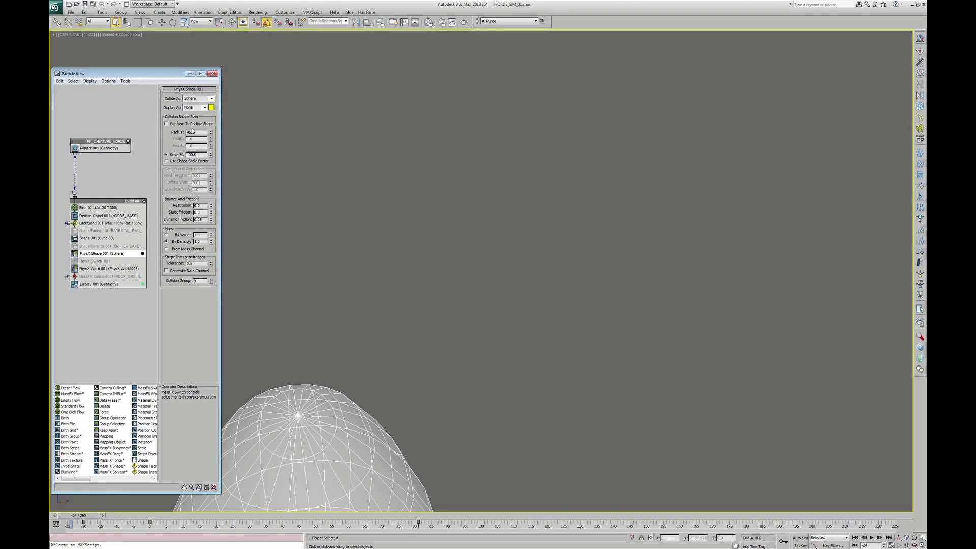
{"action": "left_click", "coordinate": [203, 98]}
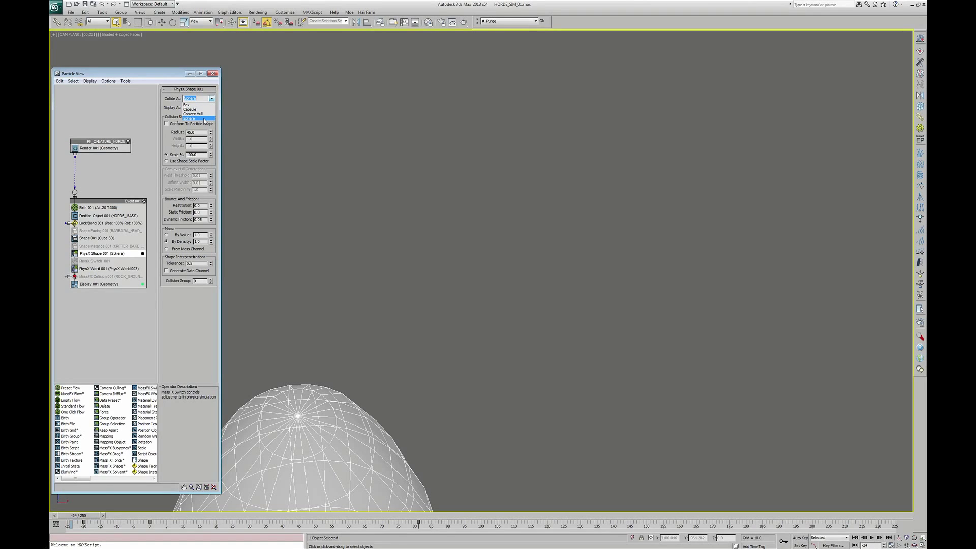
{"action": "left_click", "coordinate": [204, 119]}
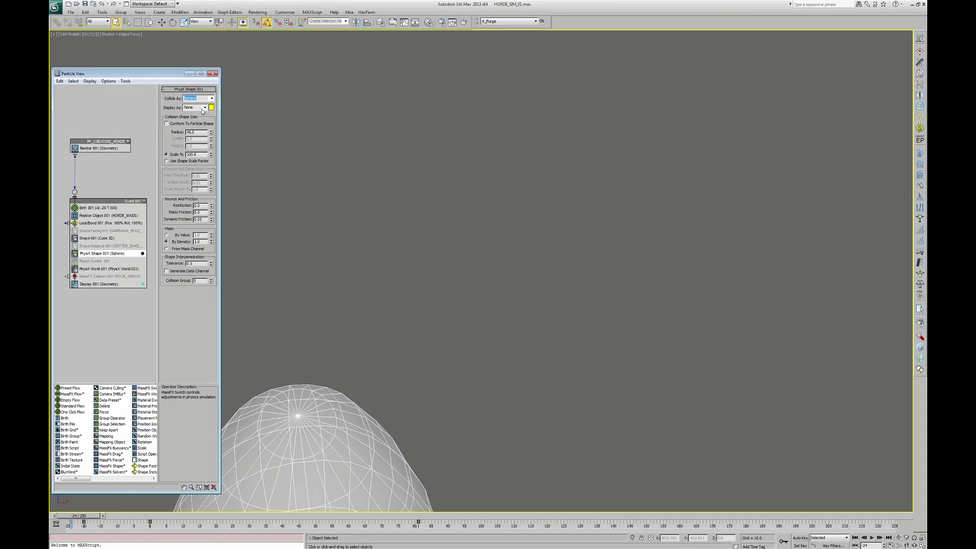
Check the Display As options of PhysX Shape 001 and scrub the start of the simulation in the left view.
{"action": "left_click", "coordinate": [204, 109]}
{"action": "left_click", "coordinate": [181, 137]}
{"action": "key", "text": "l"}
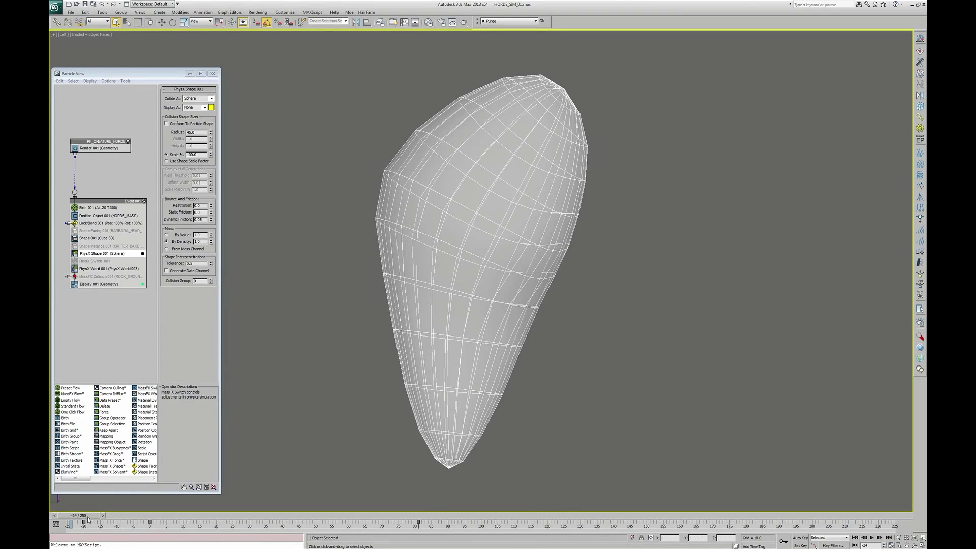
{"action": "left_click_drag", "start_coordinate": [87, 517], "coordinate": [116, 526]}
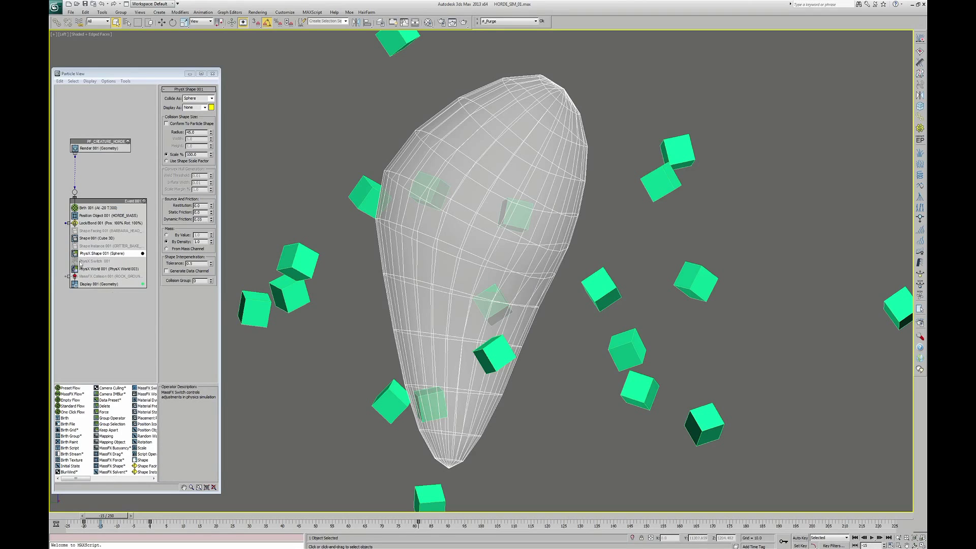
Enable the PhysX Switch 001 operator, then scrub and play the simulation to check how the particles follow the mesh.
{"action": "left_click", "coordinate": [98, 263]}
{"action": "left_click", "coordinate": [97, 262]}
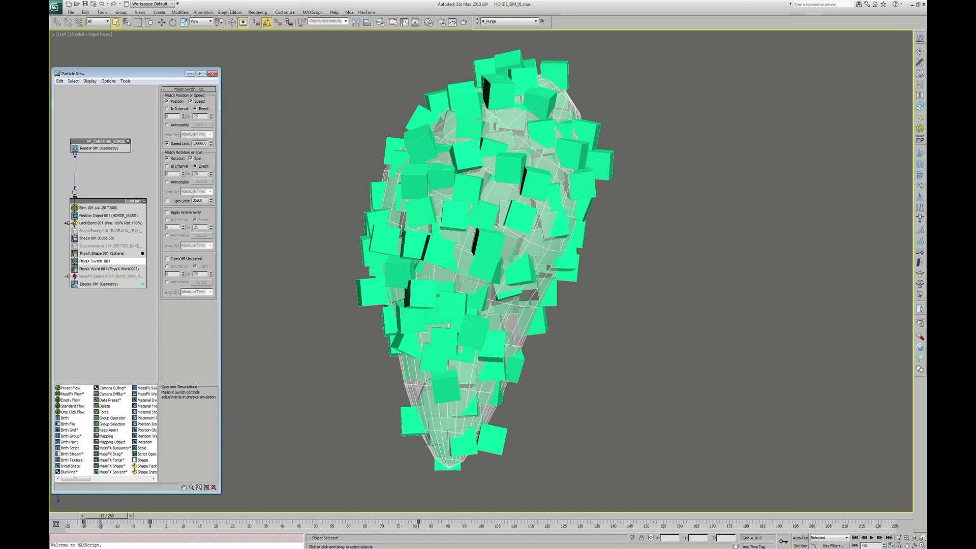
{"action": "left_click_drag", "start_coordinate": [174, 520], "coordinate": [348, 526]}
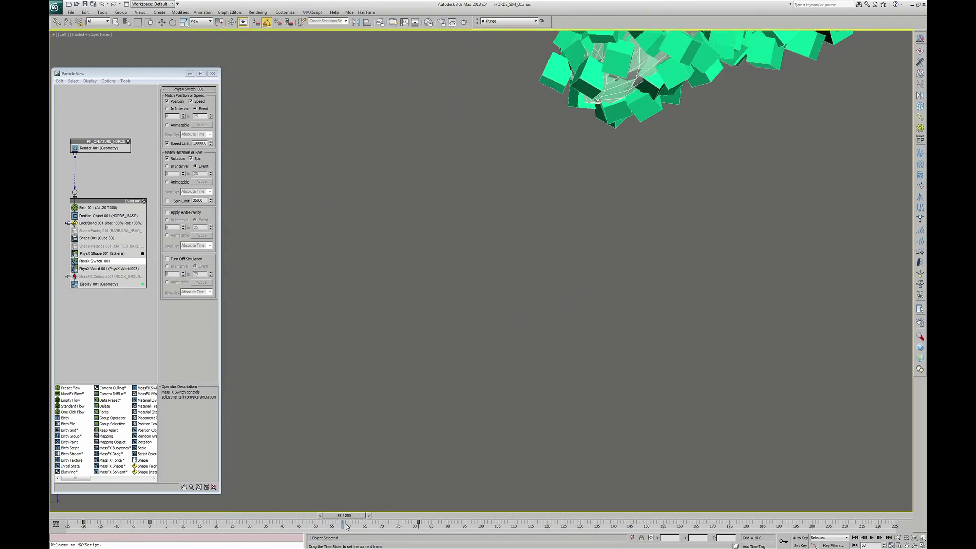
{"action": "key", "text": "/"}
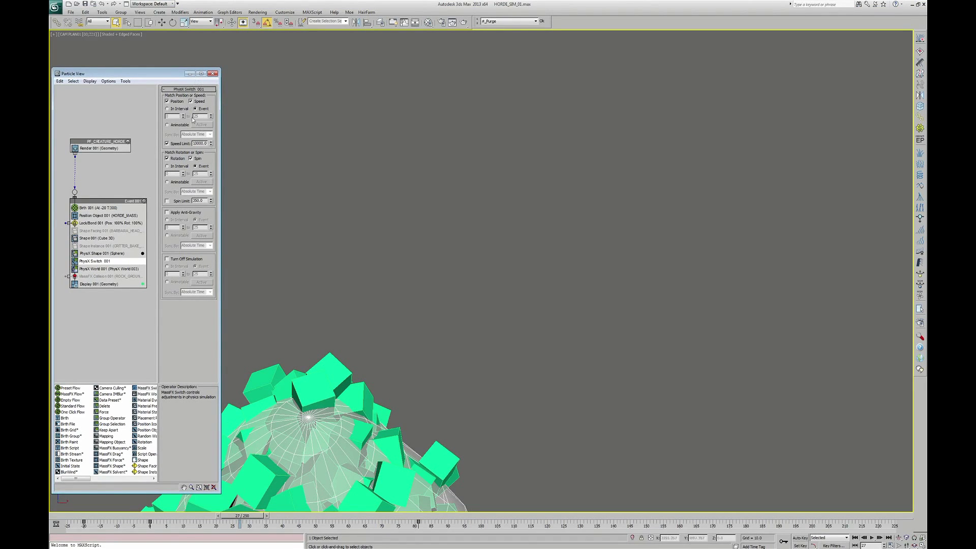
Set the amount of particles in Birth 001 to 100 and play the simulation.
{"action": "left_click", "coordinate": [121, 208]}
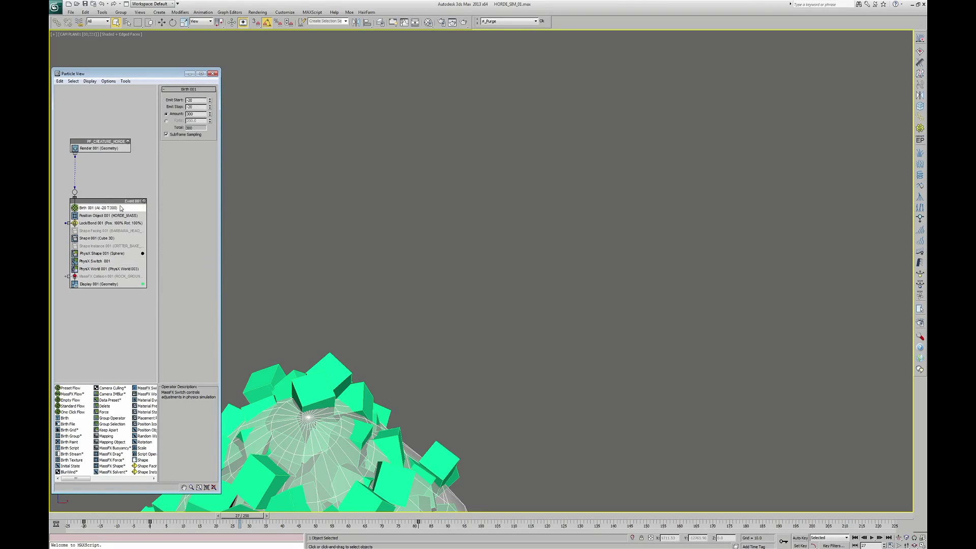
{"action": "type", "text": "100"}
{"action": "key", "text": "Return"}
{"action": "left_click", "coordinate": [872, 538]}
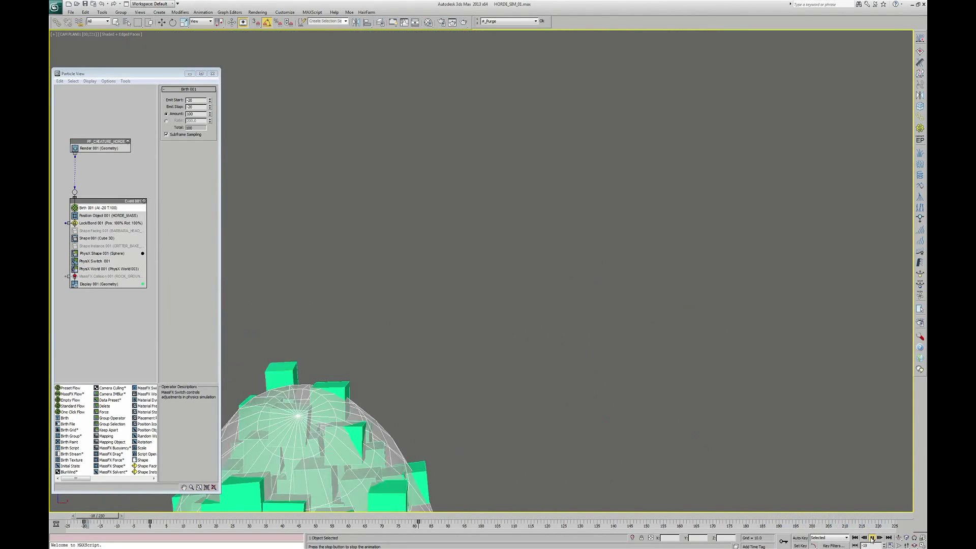
Review the PhysX Switch 001 settings while the simulation plays, clear the selection and stop playback at frame 116.
{"action": "left_click", "coordinate": [95, 261]}
{"action": "left_click", "coordinate": [479, 359]}
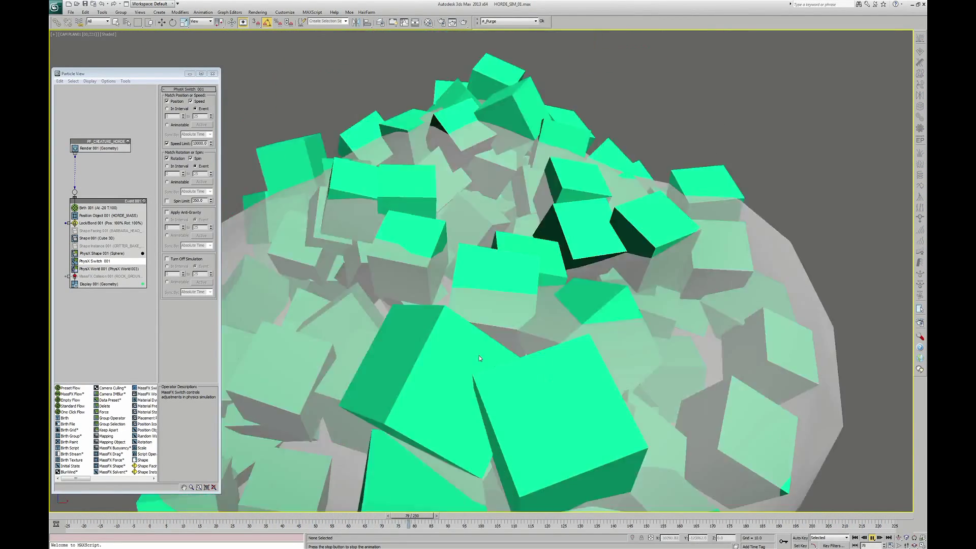
{"action": "key", "text": "/"}
{"action": "key", "text": "w"}
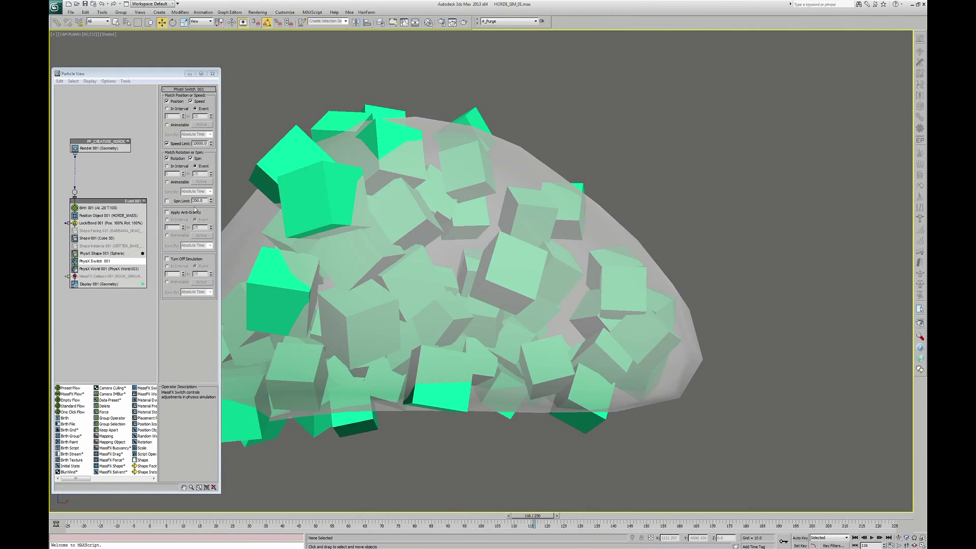
Set the 3D shape in Shape 001 to Heart.
{"action": "left_click", "coordinate": [93, 240]}
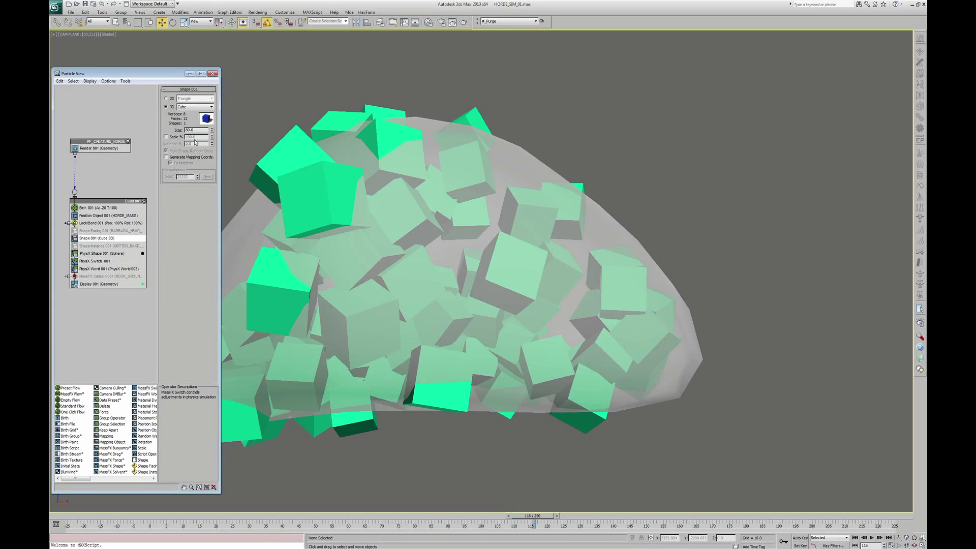
{"action": "left_click", "coordinate": [205, 107]}
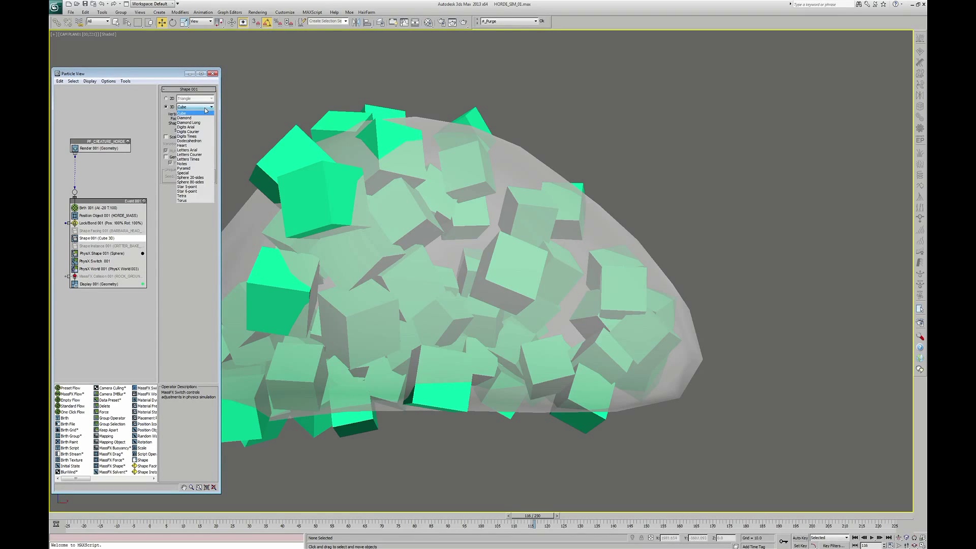
{"action": "left_click", "coordinate": [202, 146]}
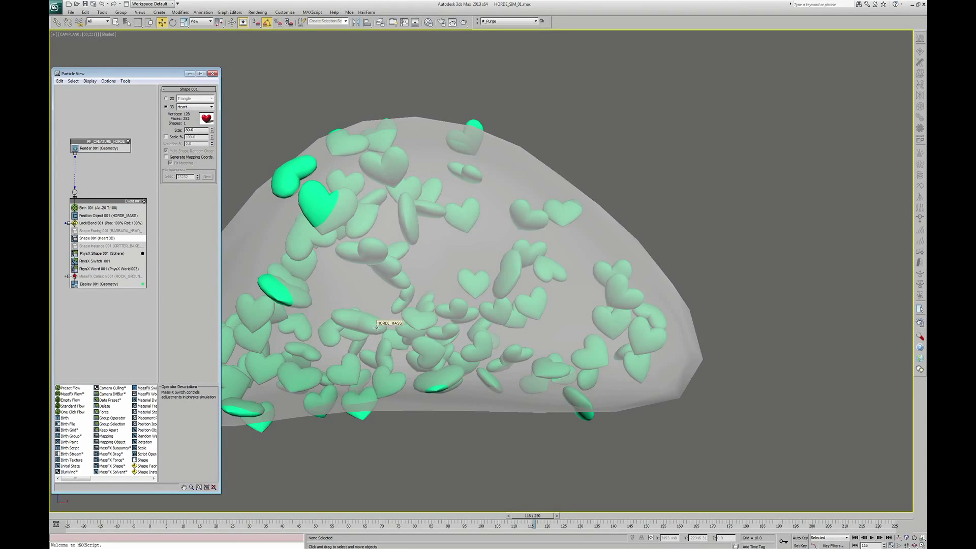
Disable the Shape 001 operator and enable Shape Facing 001 instead.
{"action": "key", "text": "Up"}
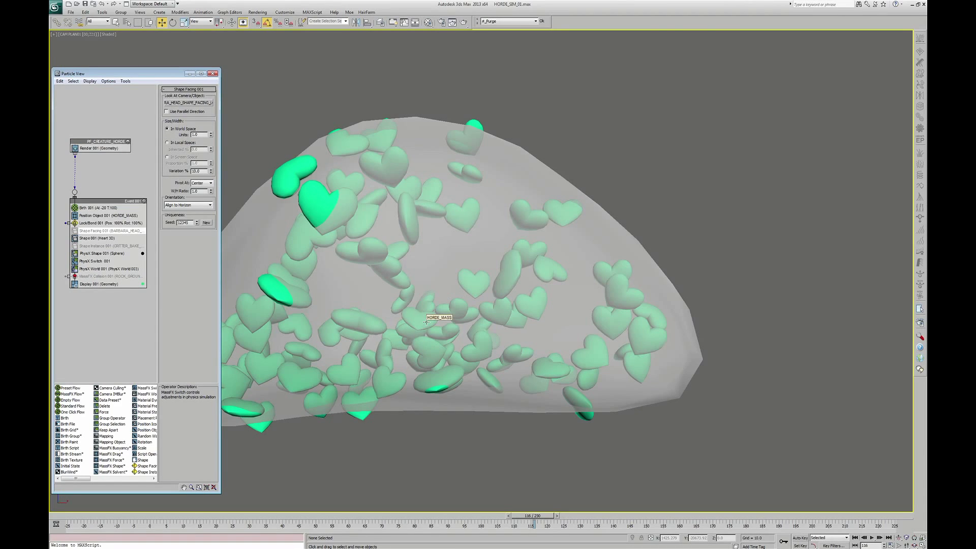
{"action": "left_click", "coordinate": [86, 241]}
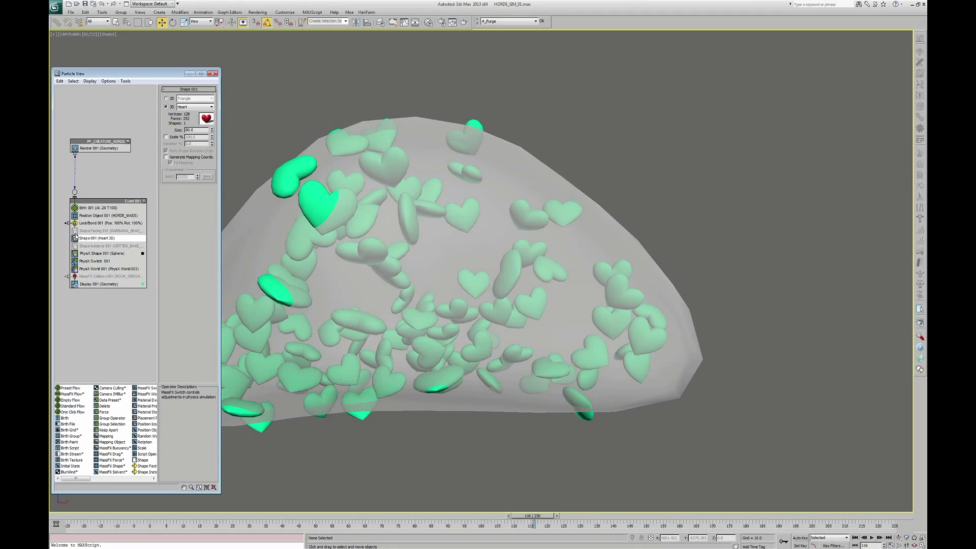
{"action": "left_click", "coordinate": [75, 237]}
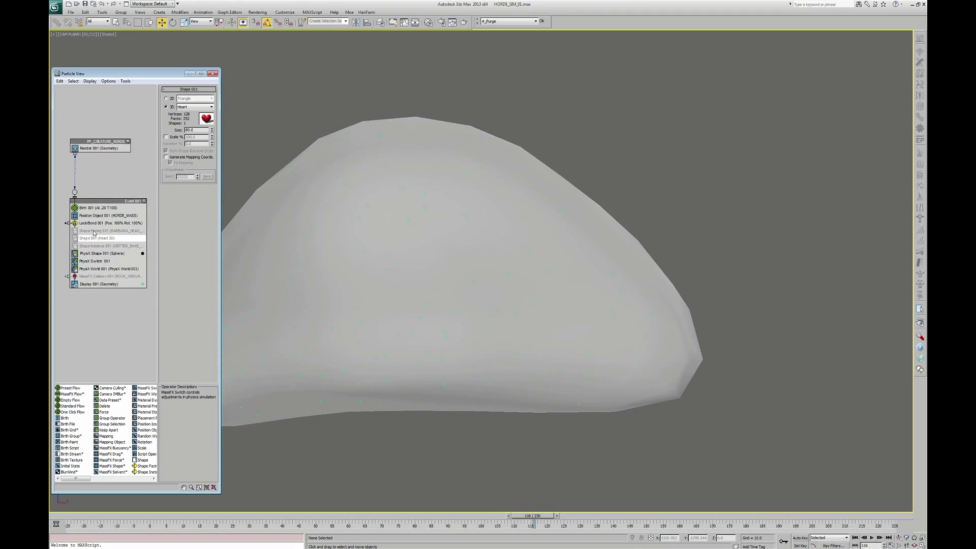
{"action": "left_click", "coordinate": [93, 233]}
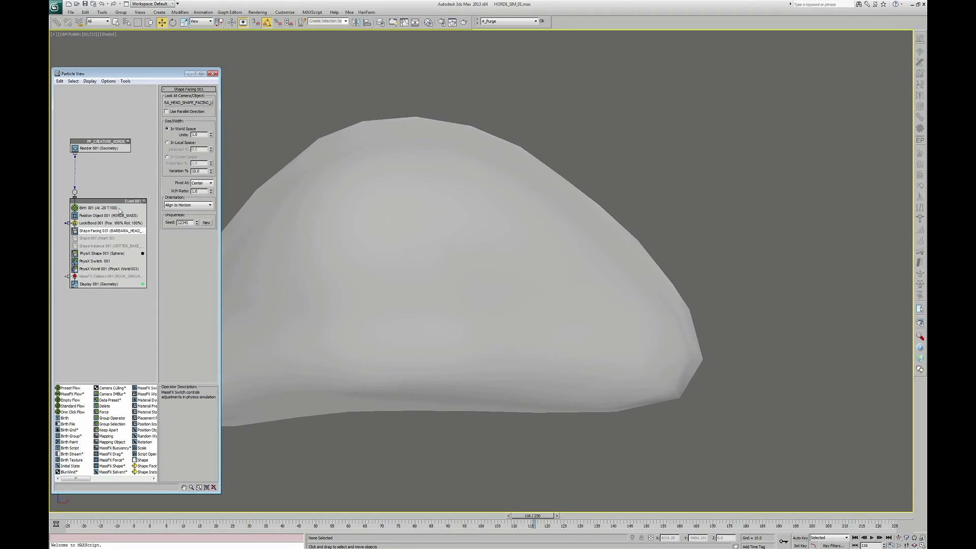
Set the world-space size of Shape Facing 001 to 50 units.
{"action": "double_click", "coordinate": [196, 134]}
{"action": "type", "text": "50"}
{"action": "key", "text": "Return"}
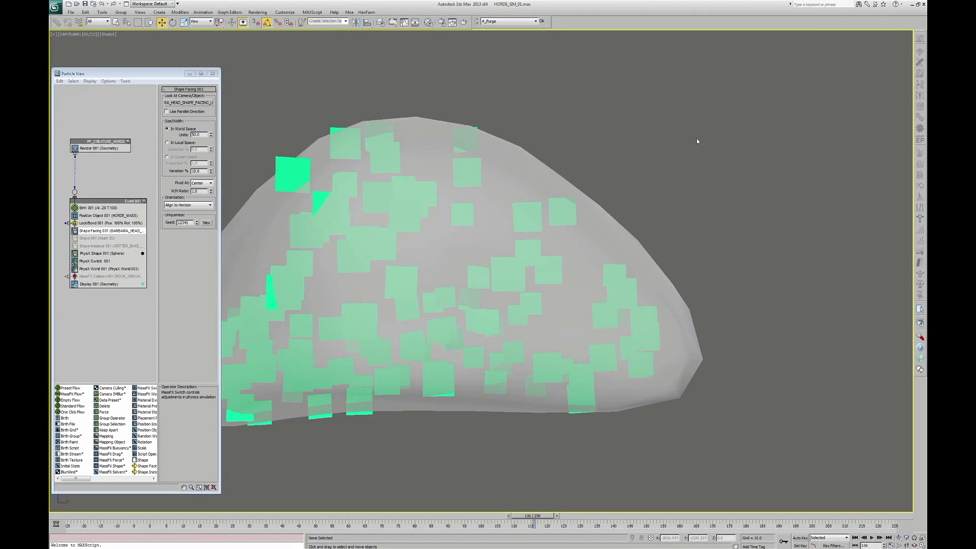
Unhide the shape-facing look-at helper in the PFLOW_SIM layer.
{"action": "key", "text": "alt+l"}
{"action": "left_click", "coordinate": [682, 160]}
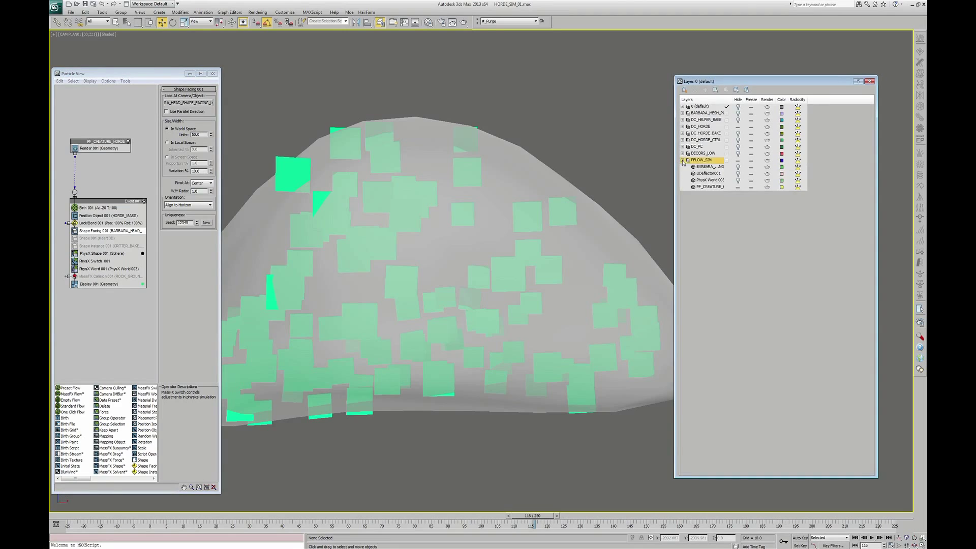
{"action": "left_click", "coordinate": [739, 168]}
{"action": "left_click", "coordinate": [870, 81]}
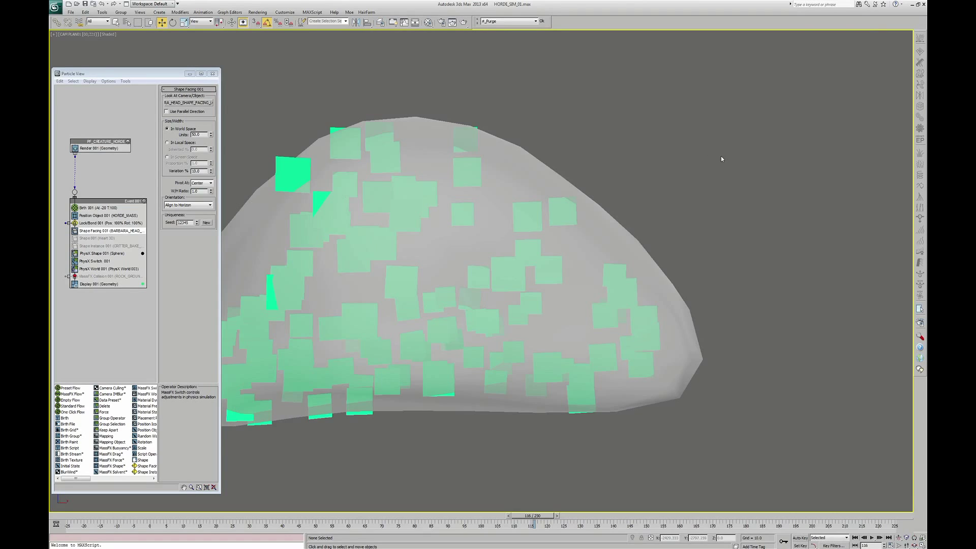
Try moving the look-at helper up and down in the left view to check how the particles face it.
{"action": "key", "text": "l"}
{"action": "scroll", "coordinate": [493, 223], "scroll_direction": "up", "scroll_amount": 5}
{"action": "middle_click_drag", "start_coordinate": [454, 281], "coordinate": [824, 327]}
{"action": "left_click_drag", "start_coordinate": [827, 244], "coordinate": [883, 342]}
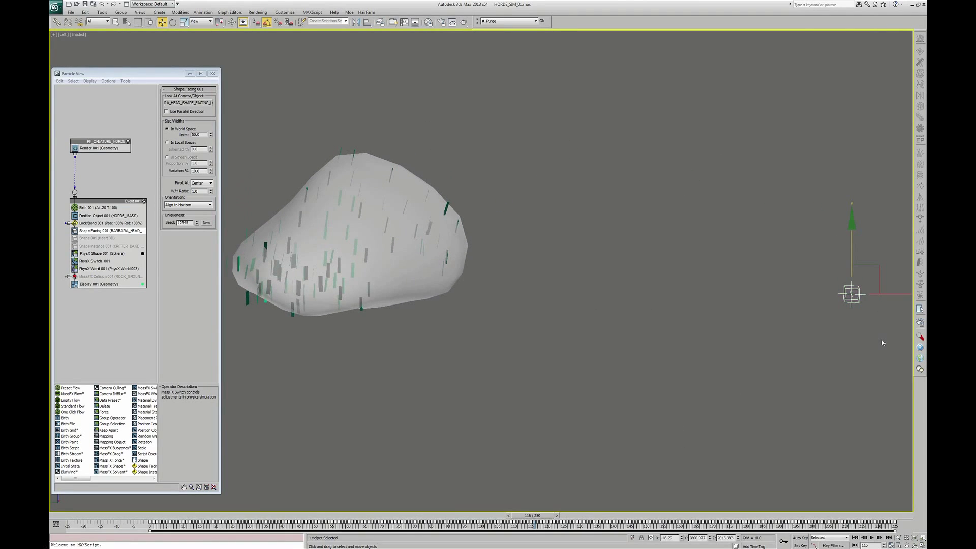
{"action": "left_click_drag", "start_coordinate": [852, 254], "coordinate": [851, 72]}
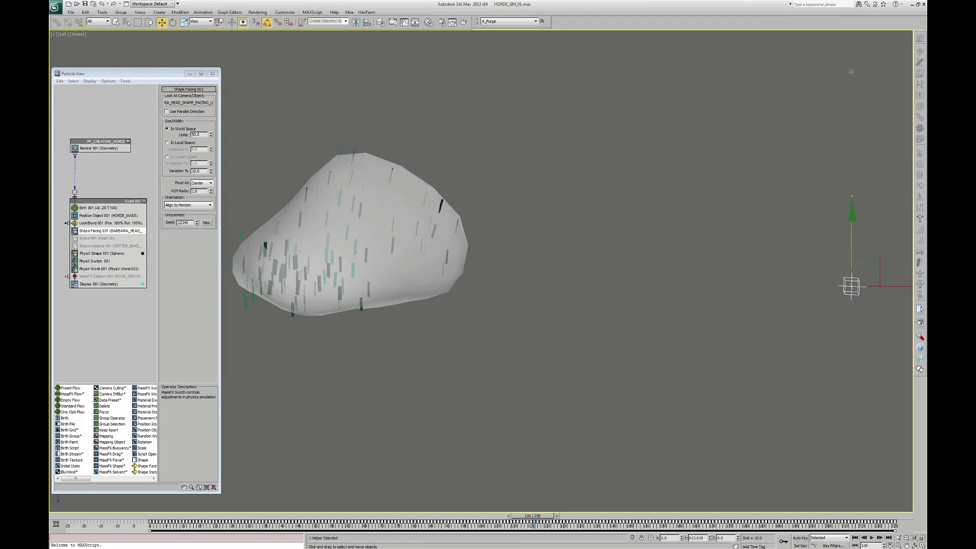
{"action": "left_click_drag", "start_coordinate": [851, 72], "coordinate": [852, 80]}
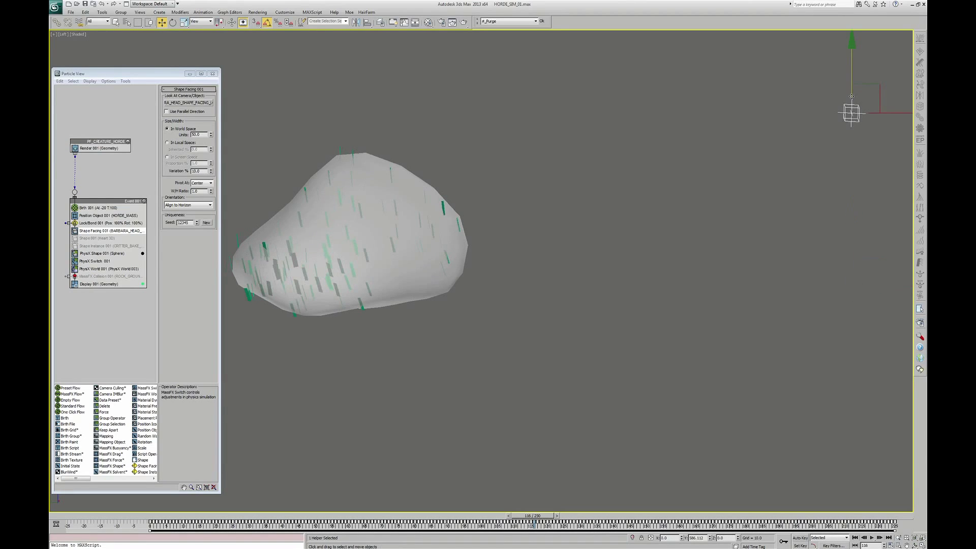
{"action": "left_click_drag", "start_coordinate": [841, 249], "coordinate": [844, 285]}
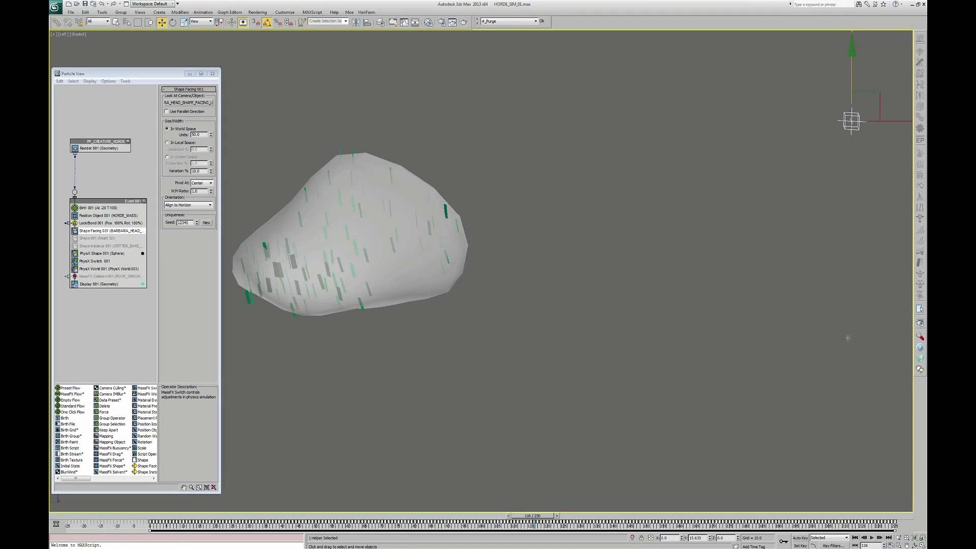
{"action": "left_click_drag", "start_coordinate": [842, 400], "coordinate": [839, 420]}
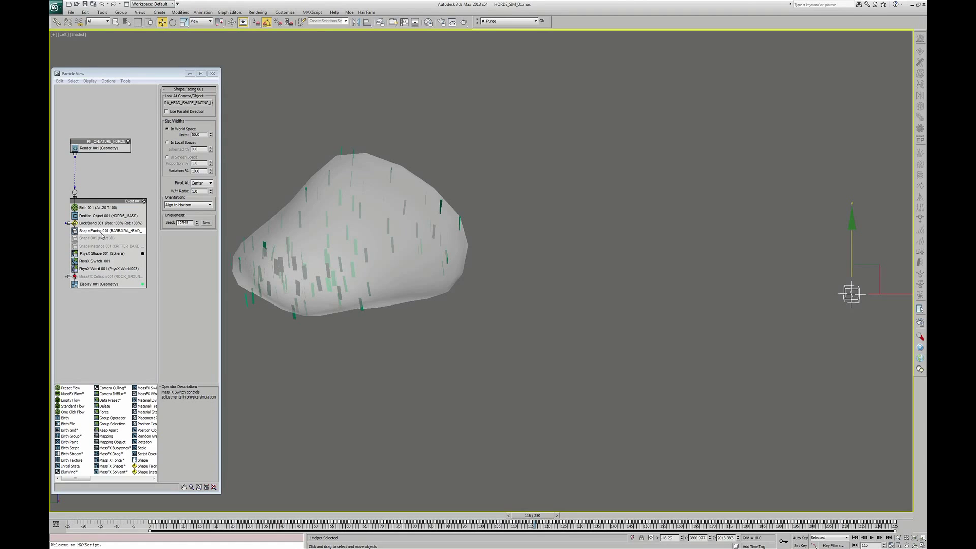
Enable Shape 001 alongside Shape Facing 001, set the facing size to 1 unit and deselect the helper.
{"action": "left_click", "coordinate": [76, 241]}
{"action": "left_click", "coordinate": [76, 241]}
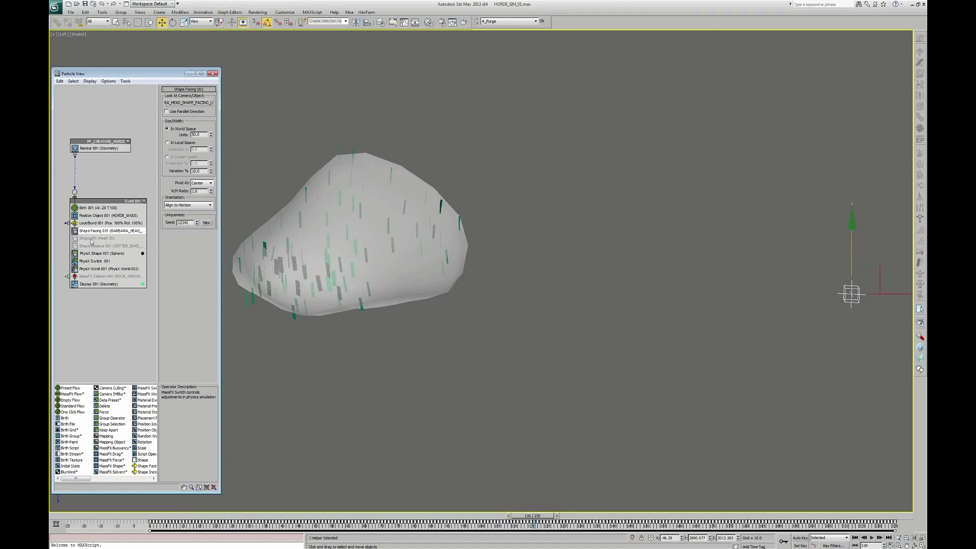
{"action": "left_click", "coordinate": [98, 239]}
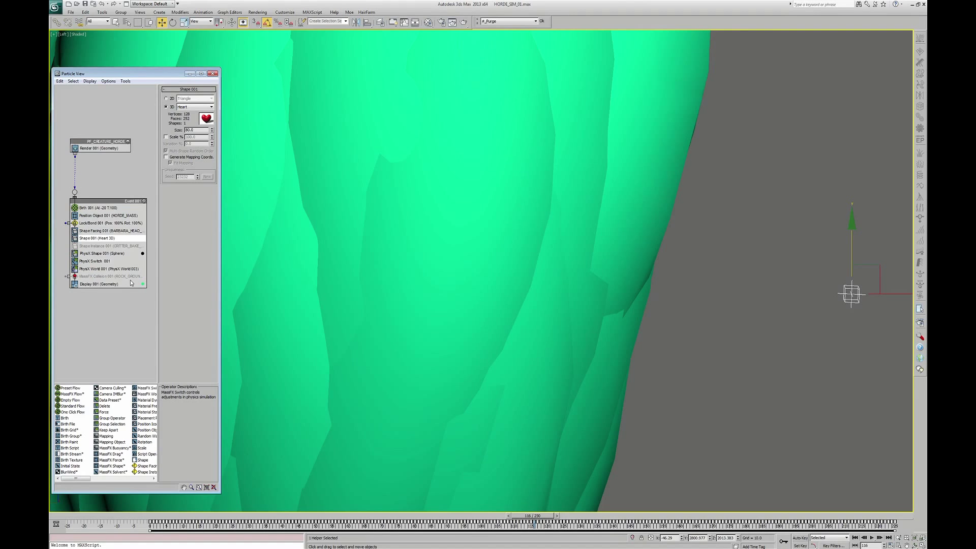
{"action": "left_click", "coordinate": [100, 231]}
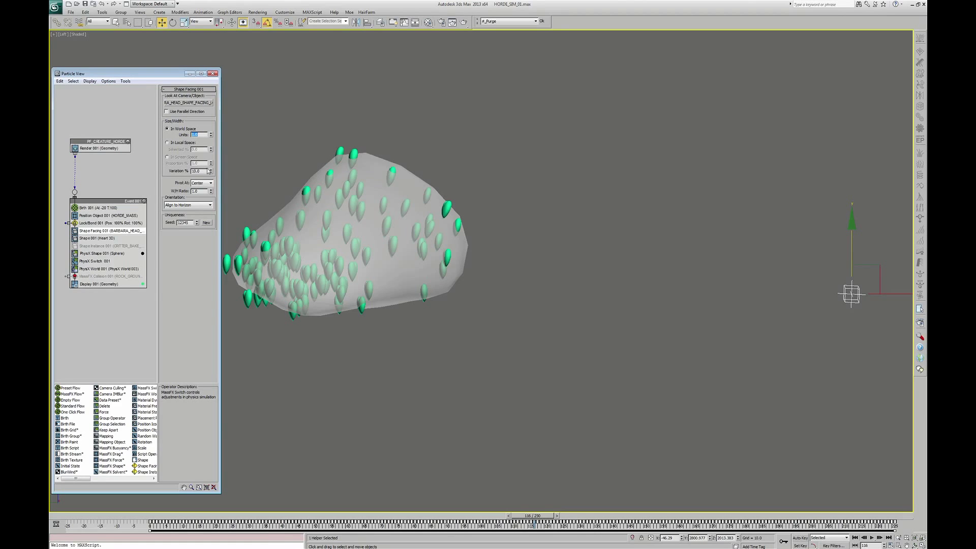
{"action": "left_click", "coordinate": [683, 275]}
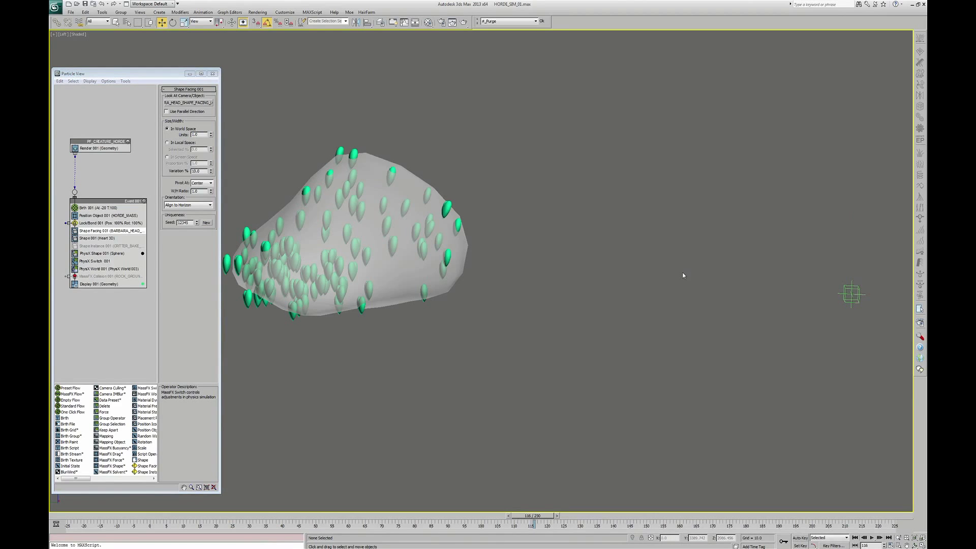
Play the simulation through the camera to check the orientation of the heart particles, stopping at frame 111.
{"action": "key", "text": "c"}
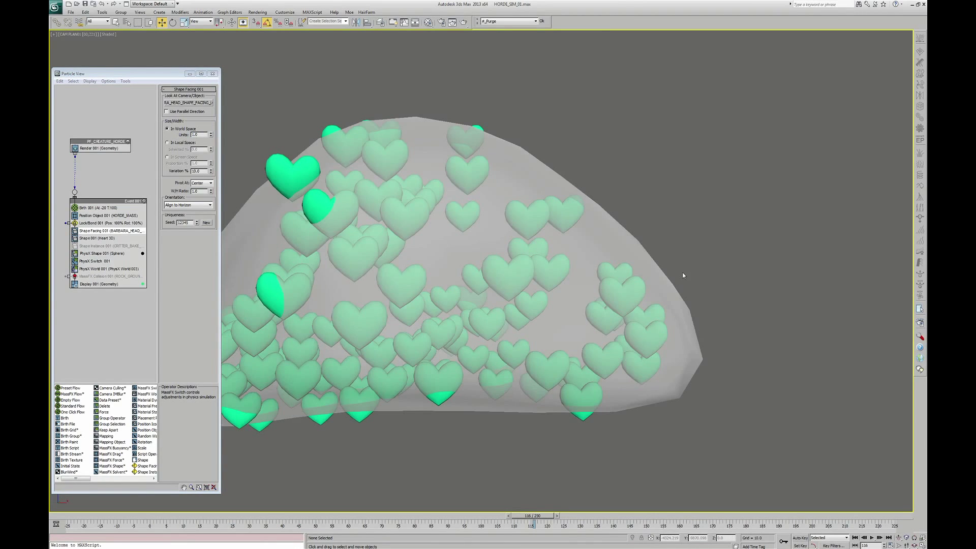
{"action": "key", "text": "/"}
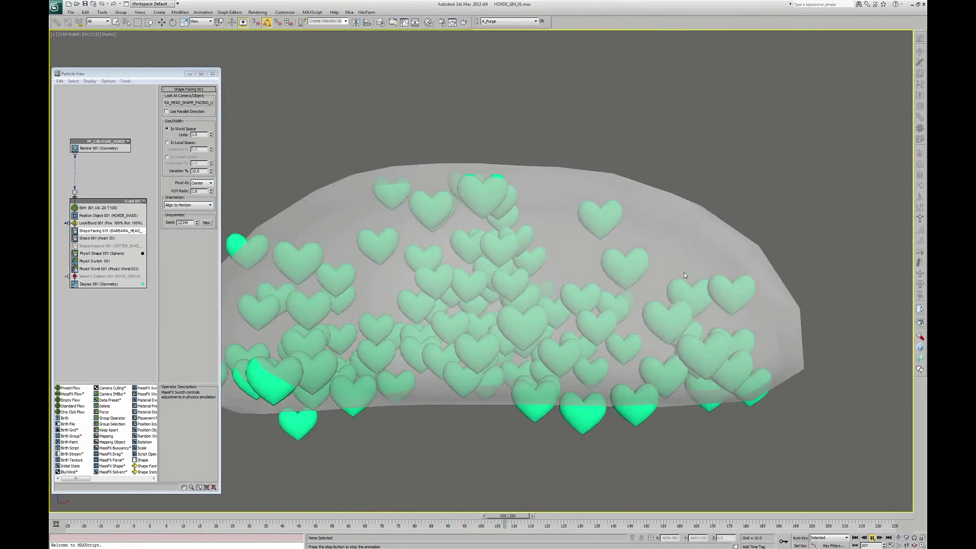
{"action": "key", "text": "w"}
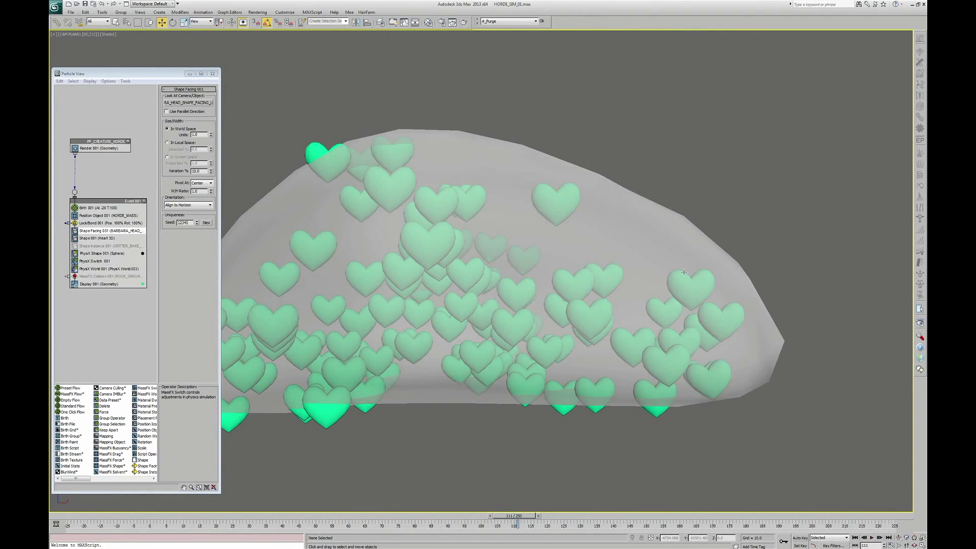
Unhide the DECORS_LOW layer to show the rock scenery.
{"action": "key", "text": "l"}
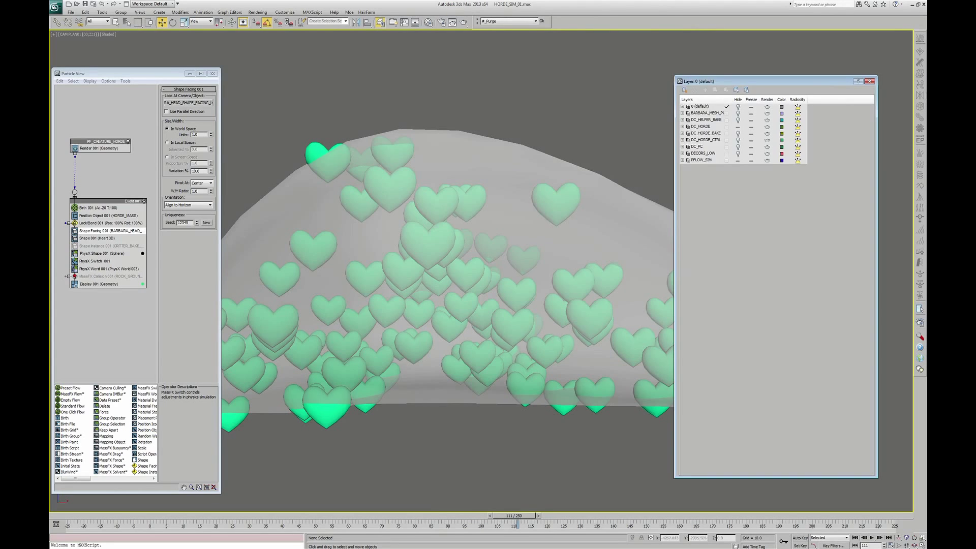
{"action": "left_click", "coordinate": [738, 153]}
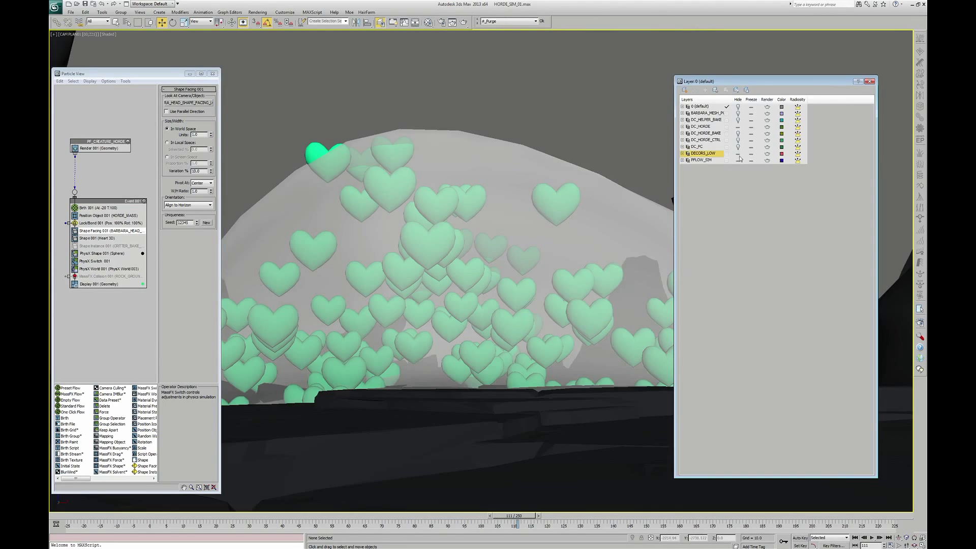
{"action": "left_click", "coordinate": [870, 81]}
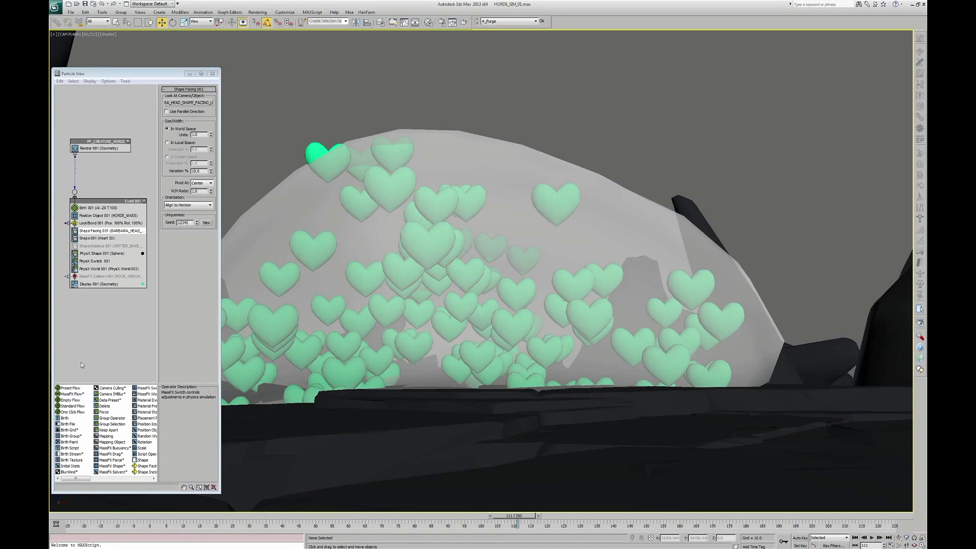
Enable the MassFX Collision 001 operator and review its deflector list.
{"action": "left_click", "coordinate": [88, 278]}
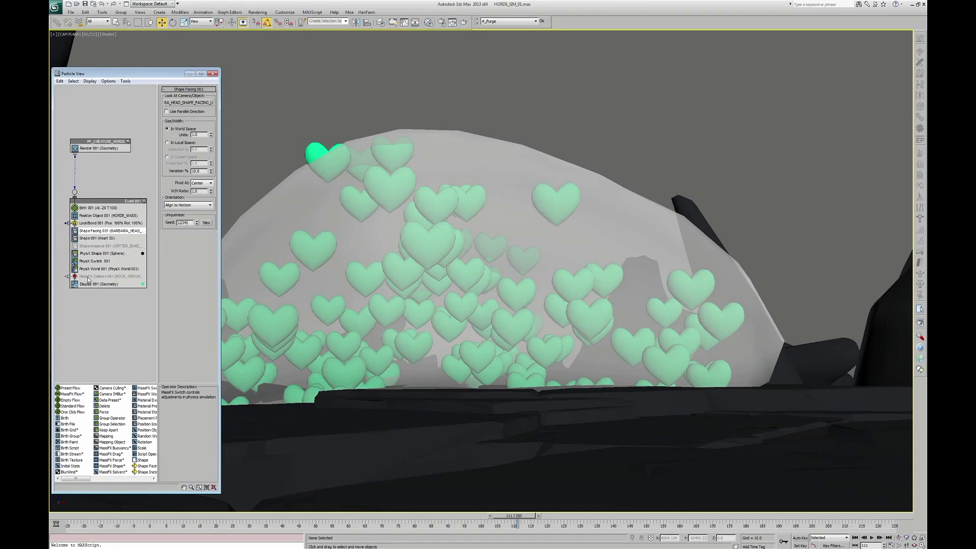
{"action": "left_click", "coordinate": [87, 279]}
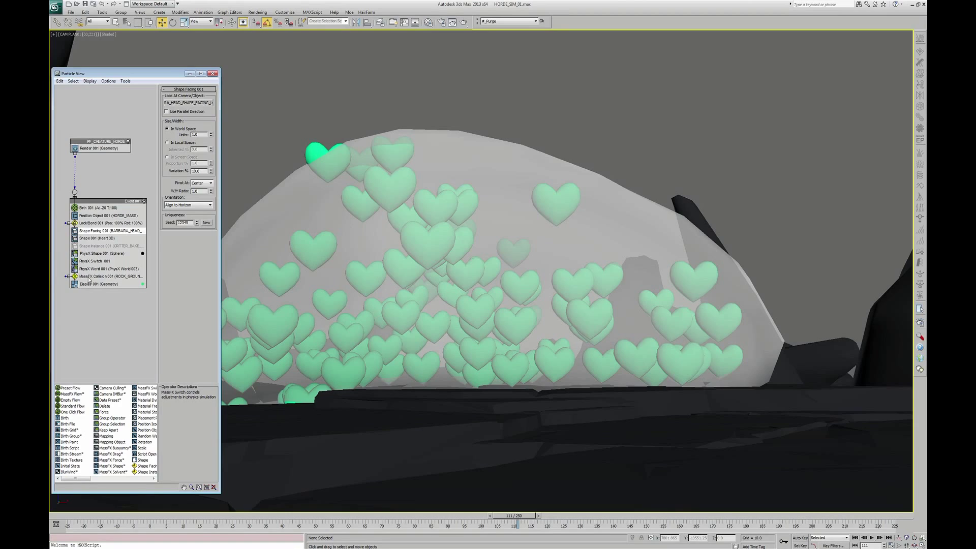
{"action": "left_click", "coordinate": [96, 279]}
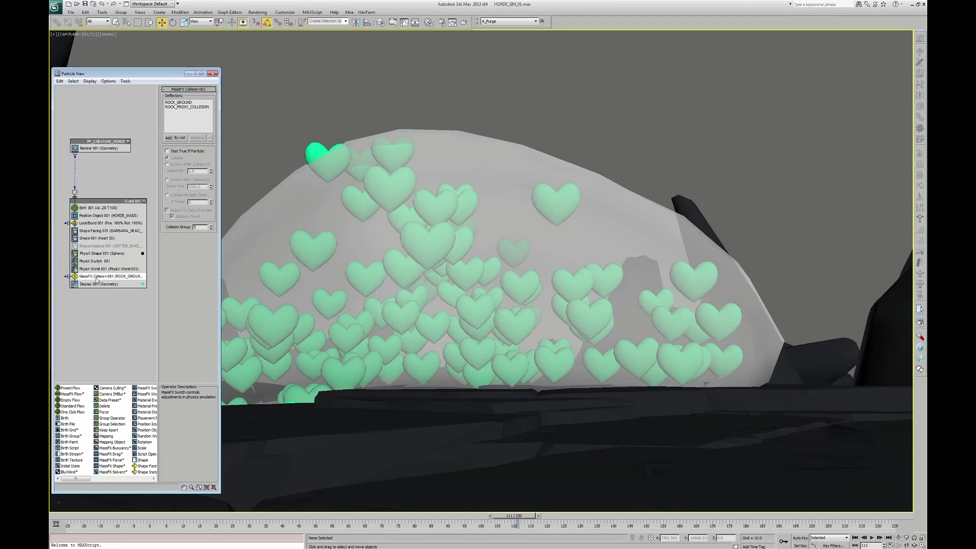
Select the ROCK_GROUND mesh, review its collision modifier parameters and locate PFlow Collision Shape (WSM) among the available modifiers.
{"action": "left_click", "coordinate": [337, 441]}
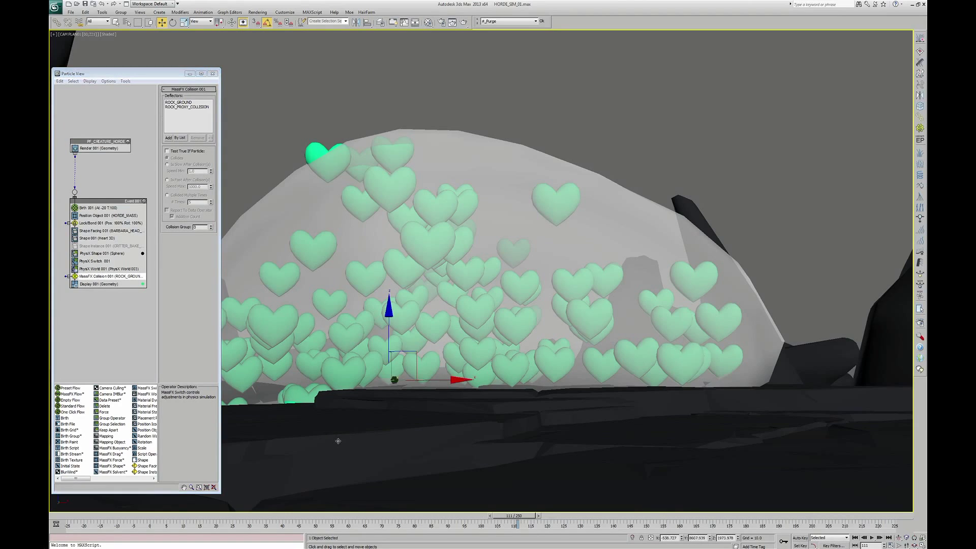
{"action": "key", "text": "3"}
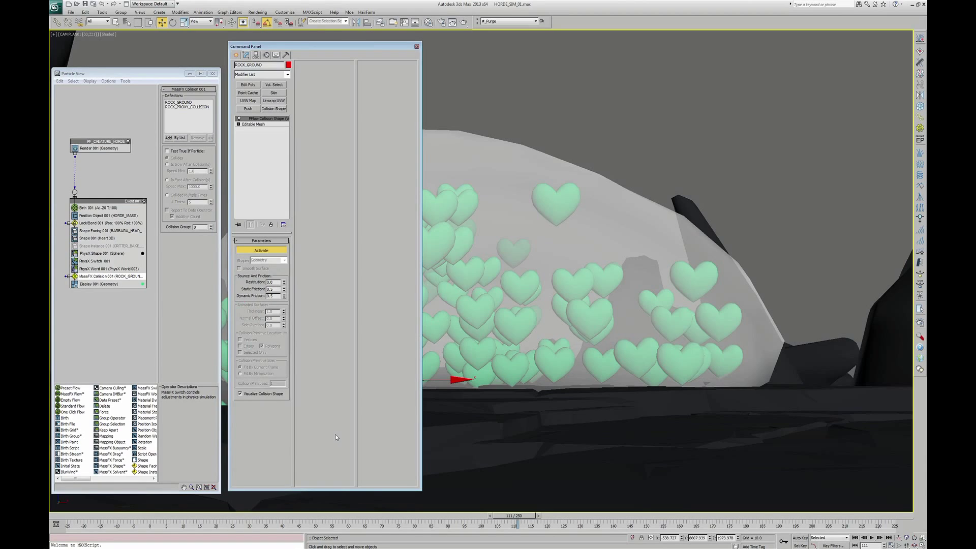
{"action": "left_click", "coordinate": [287, 74]}
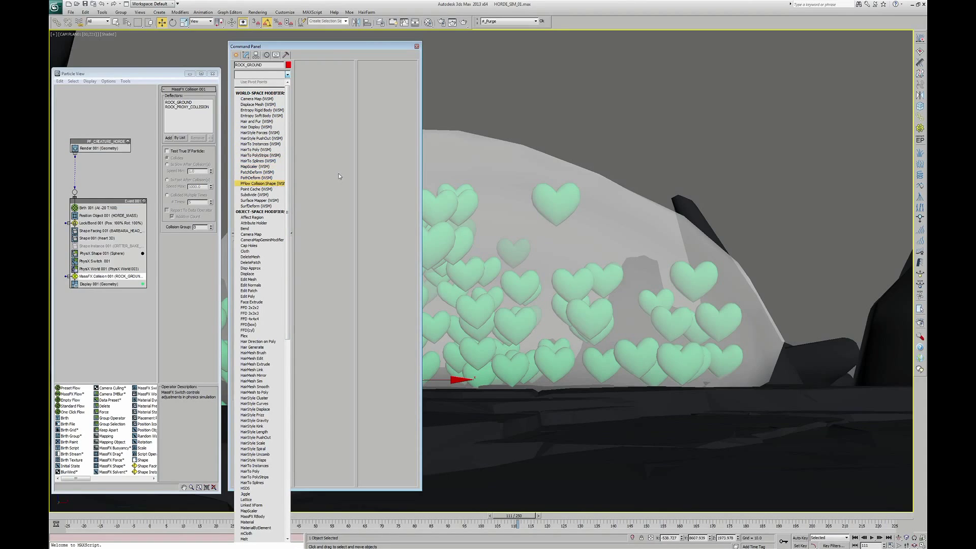
Deactivate the PFlow Collision Shape modifier on ROCK_GROUND, review its Shape options and activate it again.
{"action": "key", "text": "Return"}
{"action": "left_click", "coordinate": [262, 250]}
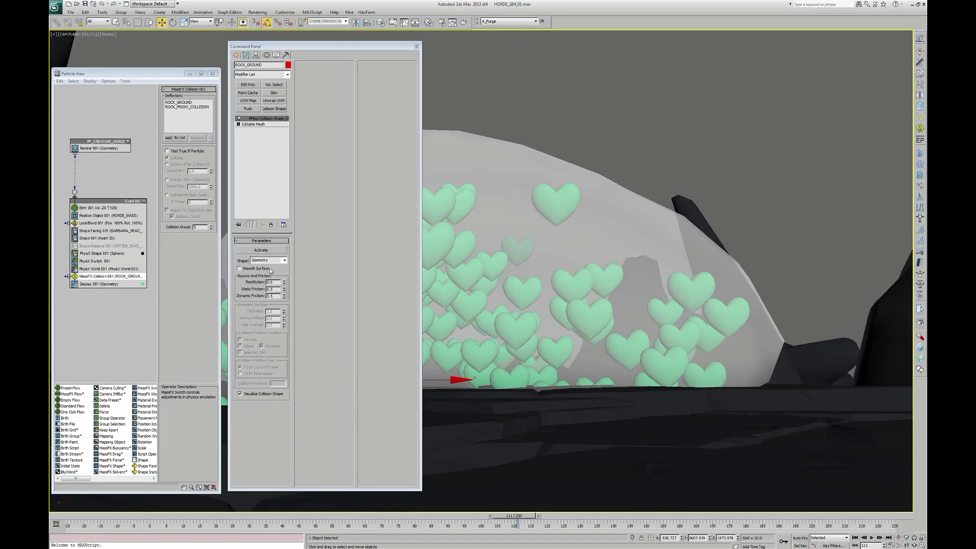
{"action": "left_click", "coordinate": [285, 260]}
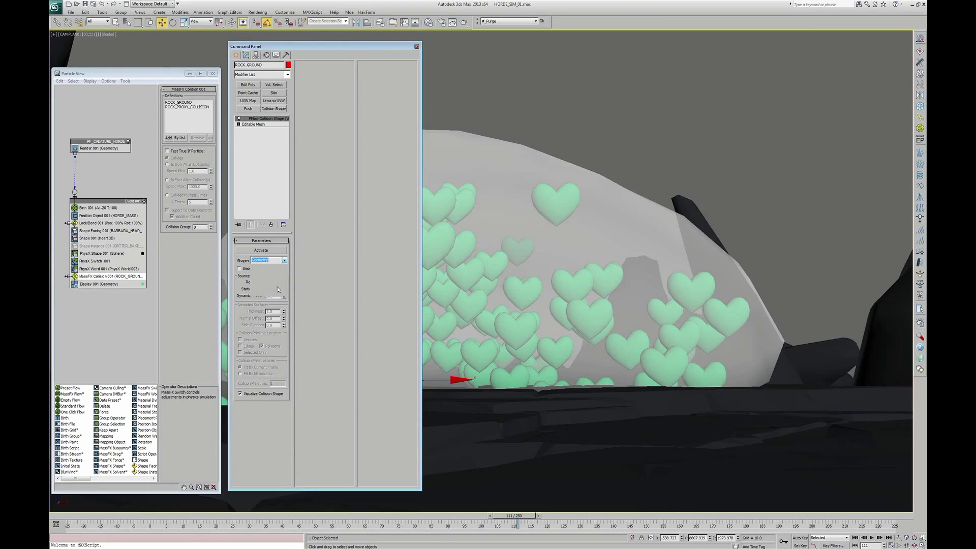
{"action": "left_click", "coordinate": [279, 250]}
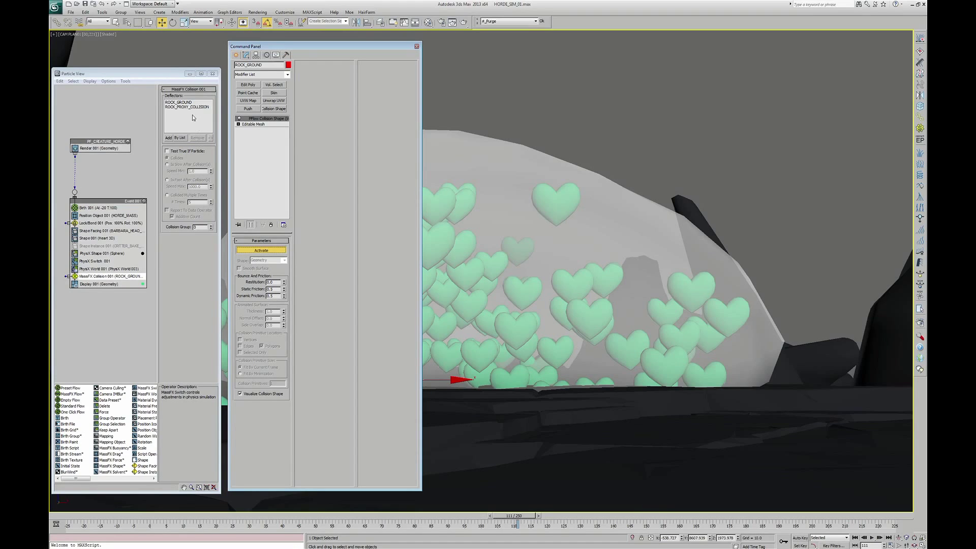
Turn the MassFX Collision 001 operator off and on again to refresh the particle collisions.
{"action": "left_click", "coordinate": [101, 276]}
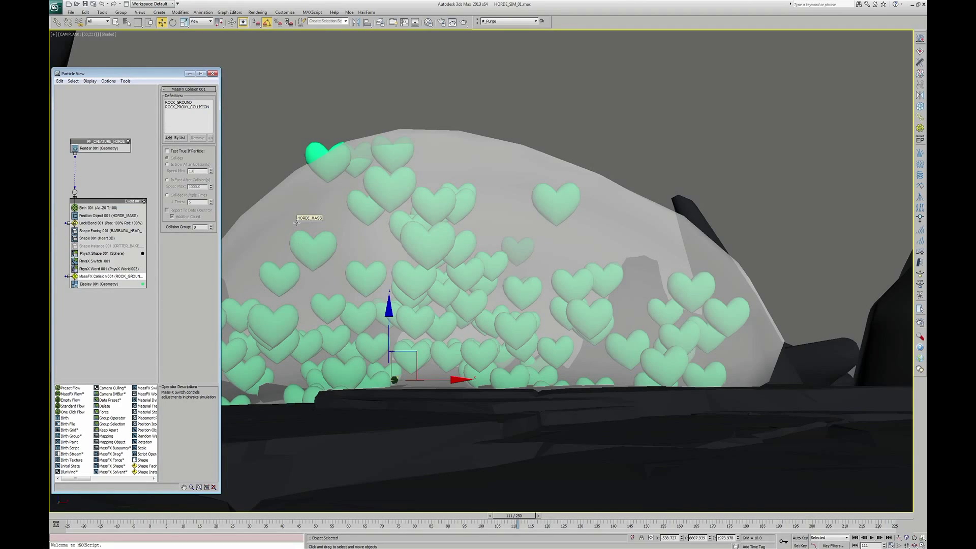
{"action": "left_click", "coordinate": [75, 278]}
{"action": "left_click", "coordinate": [75, 277]}
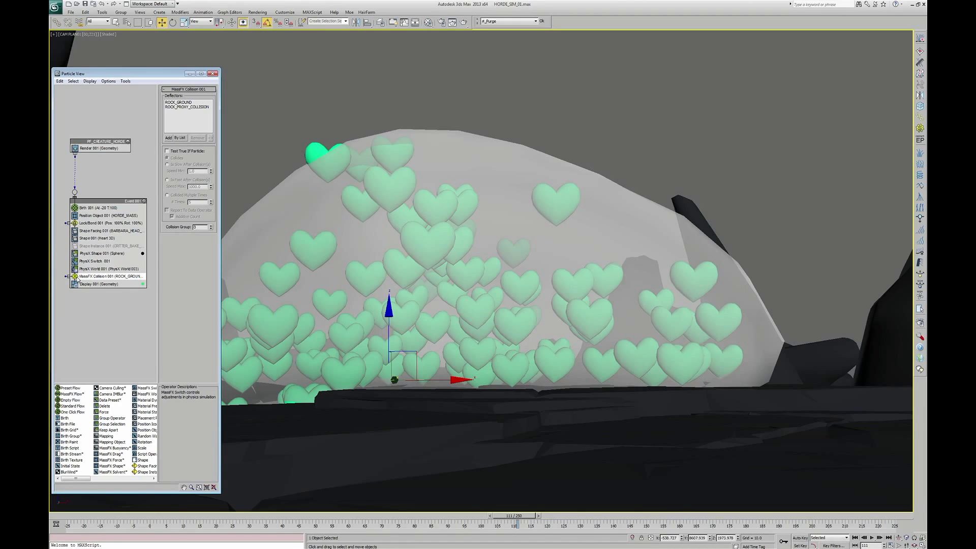
Hide the HORDE_MASS object and play the simulation through the camera, stopping at frame 118.
{"action": "left_click", "coordinate": [483, 175]}
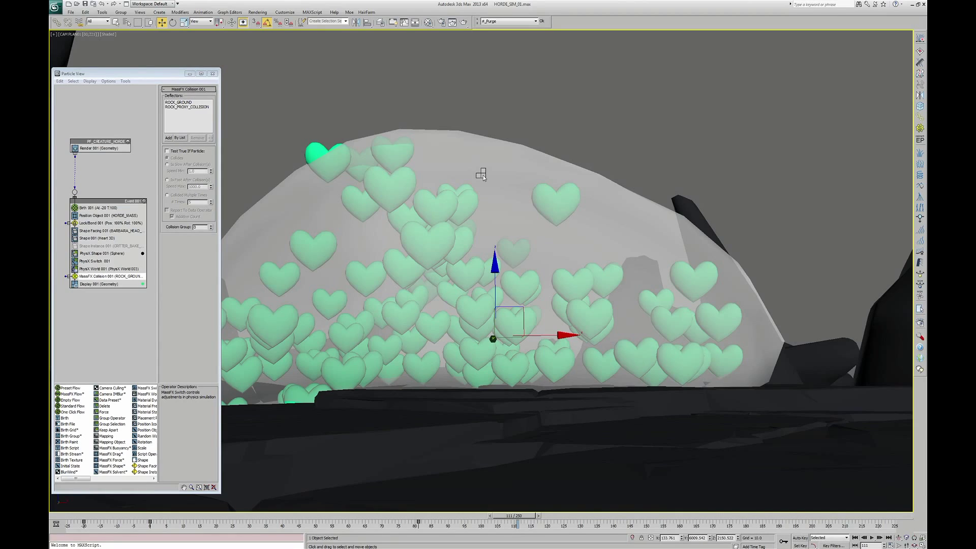
{"action": "key", "text": "alt+h"}
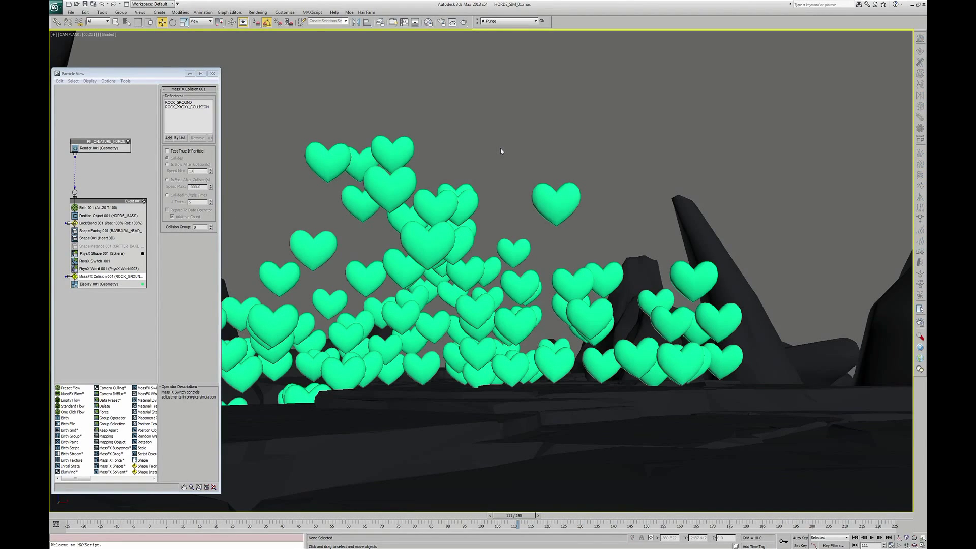
{"action": "key", "text": "slash"}
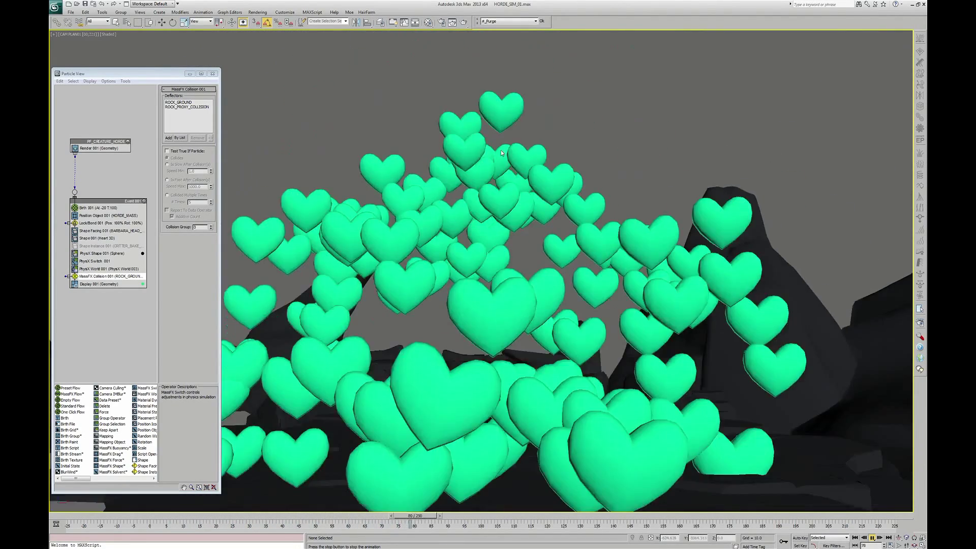
{"action": "key", "text": "w"}
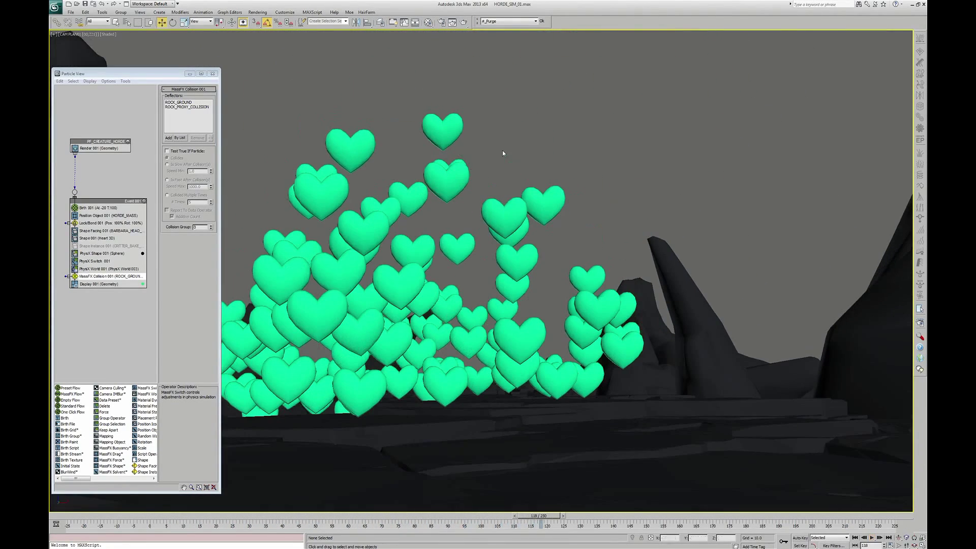
Switch to the desktop and watch the simulation preview video stored beside HORDE_SIM_01.max.
{"action": "left_click", "coordinate": [912, 5]}
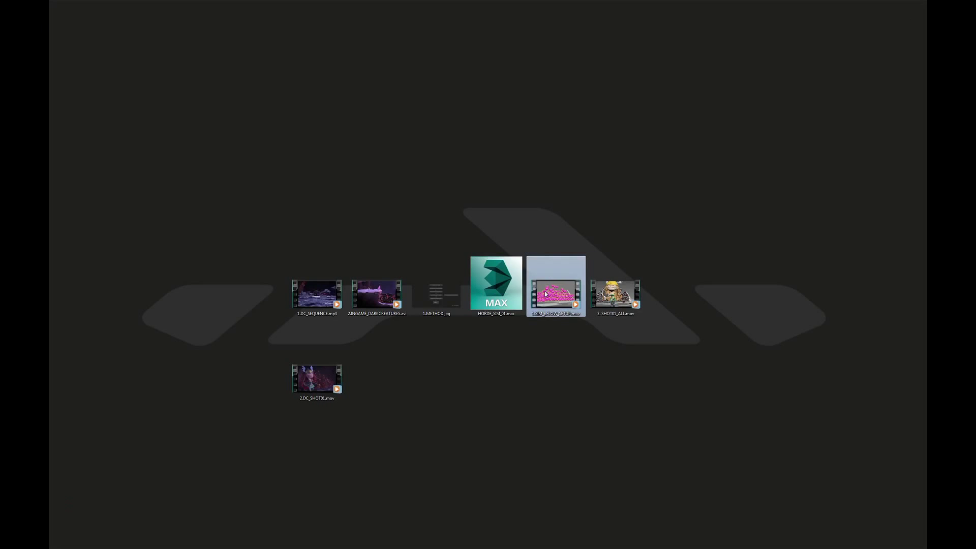
{"action": "double_click", "coordinate": [564, 294]}
{"action": "double_click", "coordinate": [445, 243]}
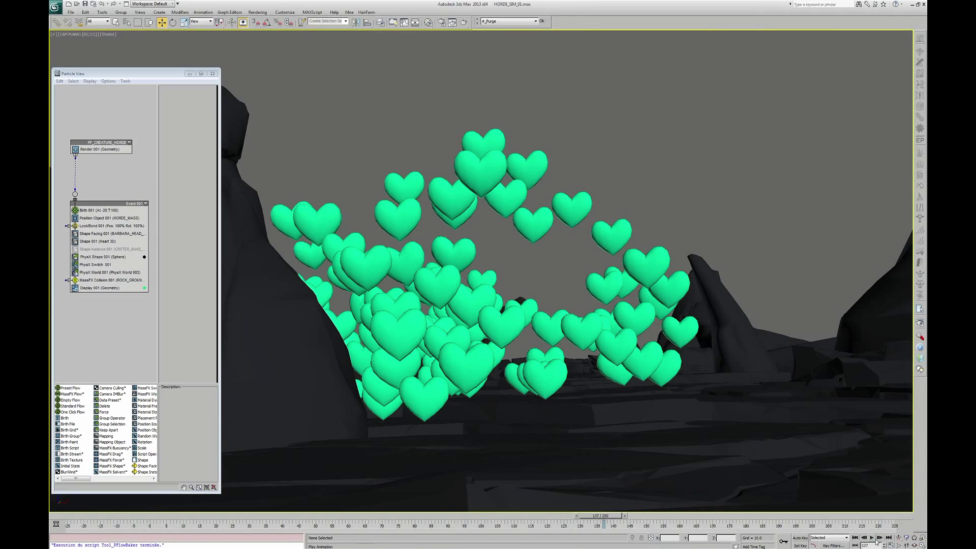
Return to 3ds Max and play the heart simulation with Particle View closed, stopping at frame 201.
{"action": "left_click", "coordinate": [873, 538]}
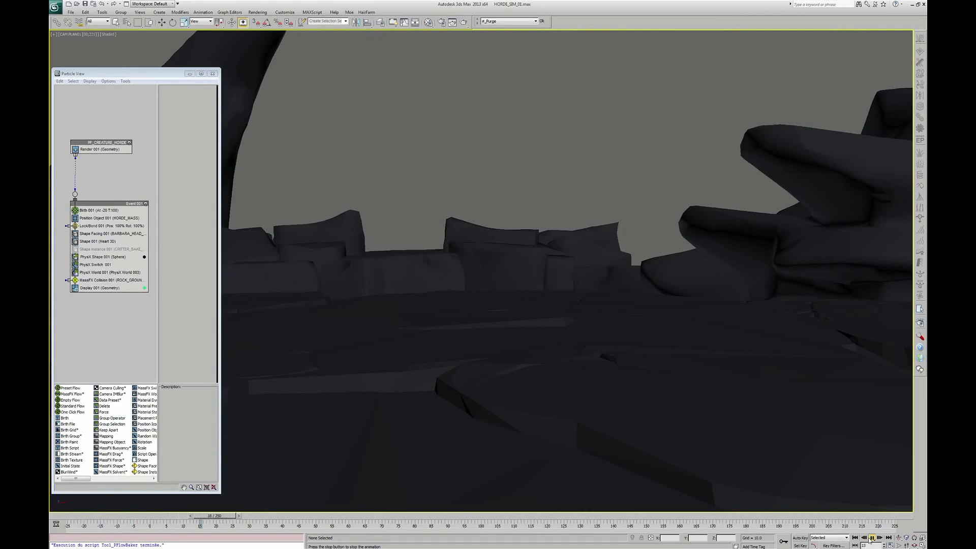
{"action": "key", "text": "6"}
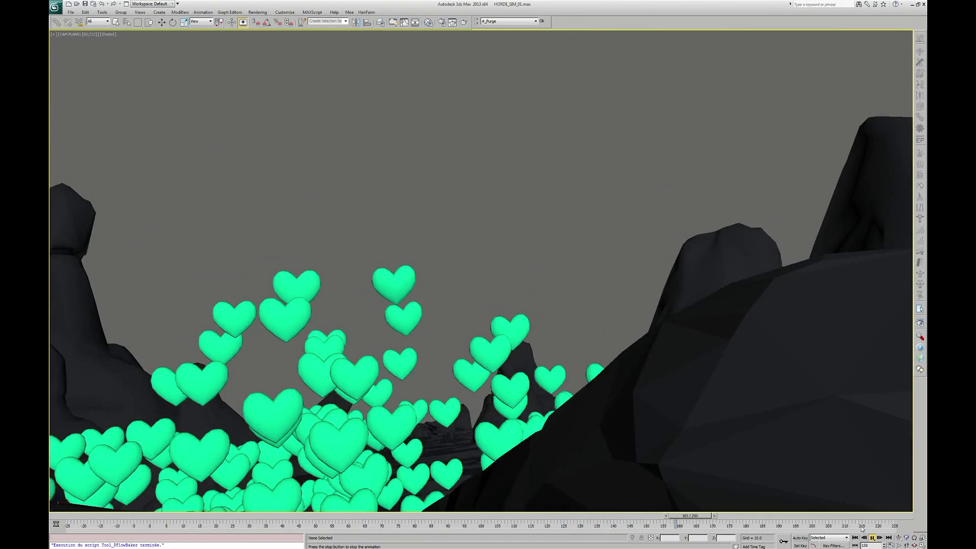
{"action": "key", "text": "/"}
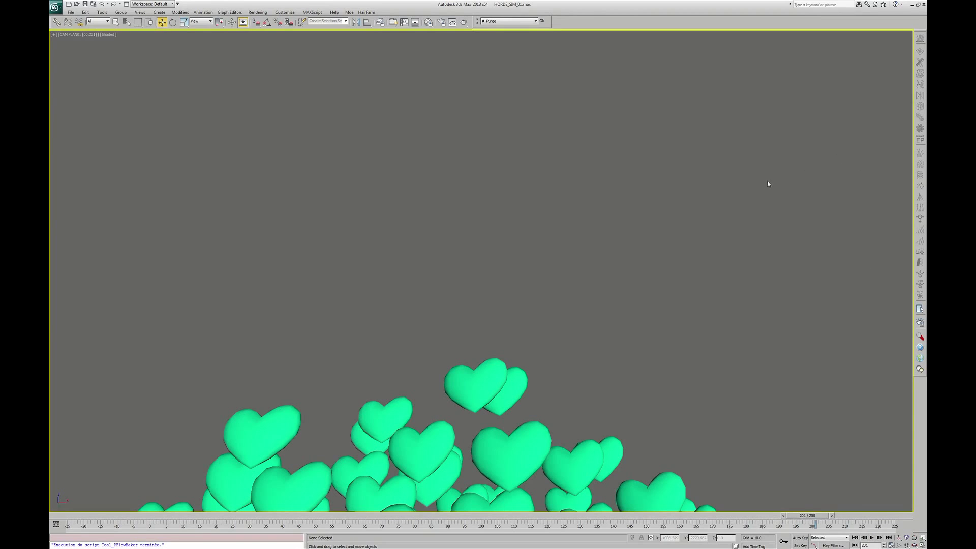
Run the Tool_PFlowBaker script and bake PF_CREATURE_HORDE to helpers over the active time segment.
{"action": "left_click", "coordinate": [519, 23]}
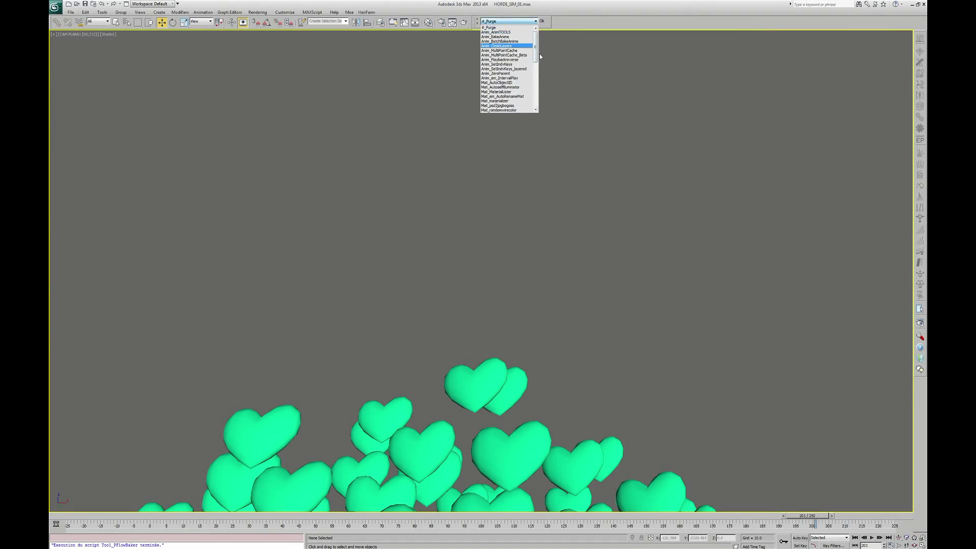
{"action": "left_click_drag", "start_coordinate": [537, 51], "coordinate": [533, 69]}
{"action": "left_click", "coordinate": [496, 82]}
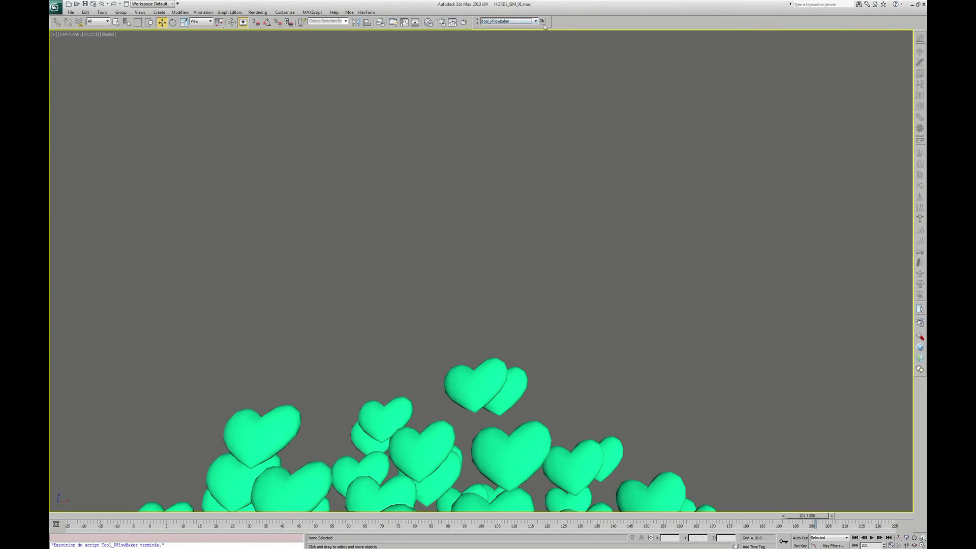
{"action": "left_click", "coordinate": [542, 21]}
{"action": "left_click_drag", "start_coordinate": [473, 194], "coordinate": [800, 90]}
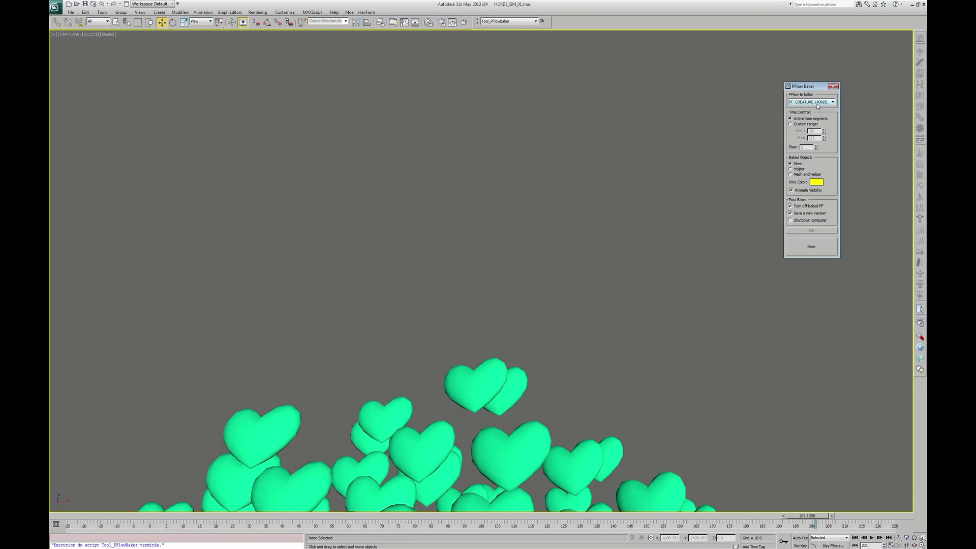
{"action": "left_click", "coordinate": [818, 106]}
{"action": "left_click", "coordinate": [819, 108]}
{"action": "left_click", "coordinate": [801, 169]}
{"action": "left_click", "coordinate": [810, 250]}
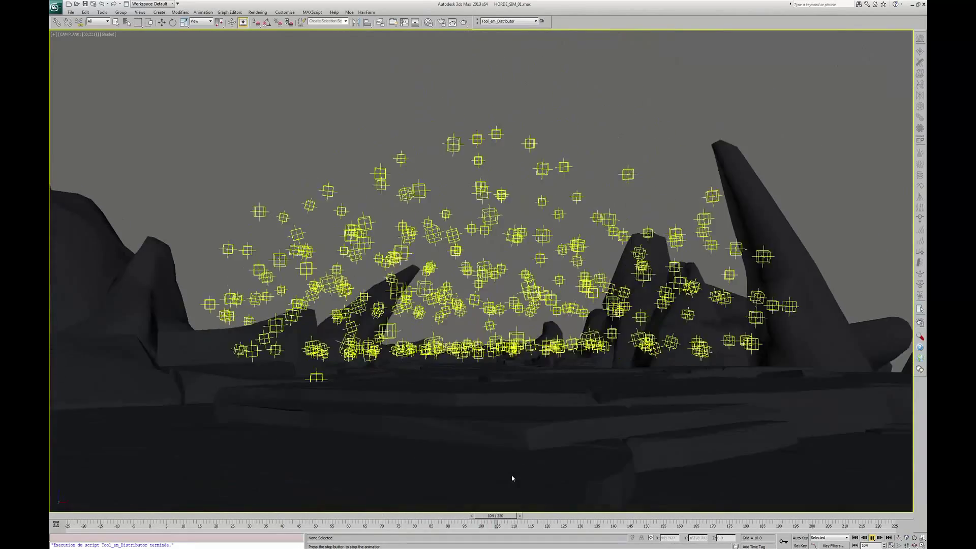
Stop playback at frame 121, unhide the DC_PC layer and select its creature meshes in the front view.
{"action": "key", "text": "/"}
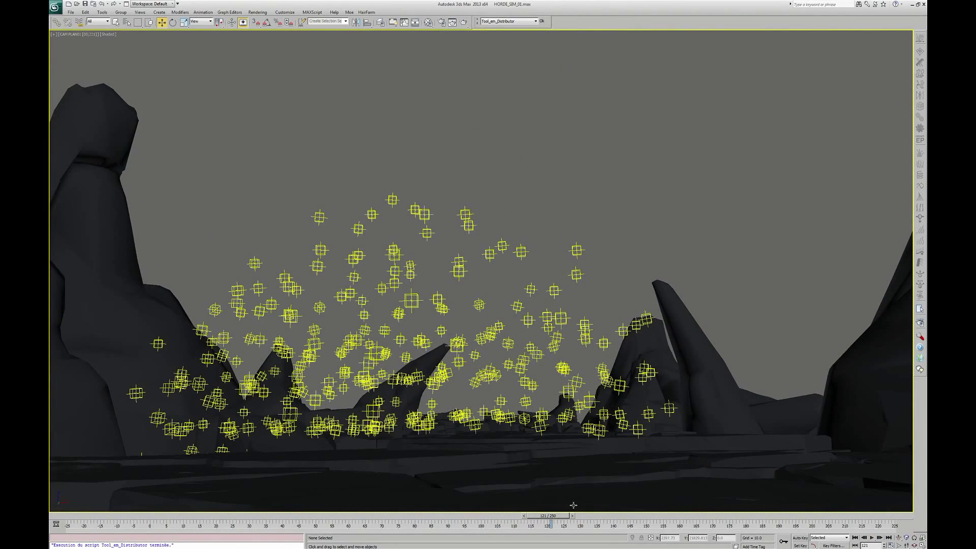
{"action": "key", "text": "f"}
{"action": "middle_click_drag", "start_coordinate": [460, 343], "coordinate": [390, 295]}
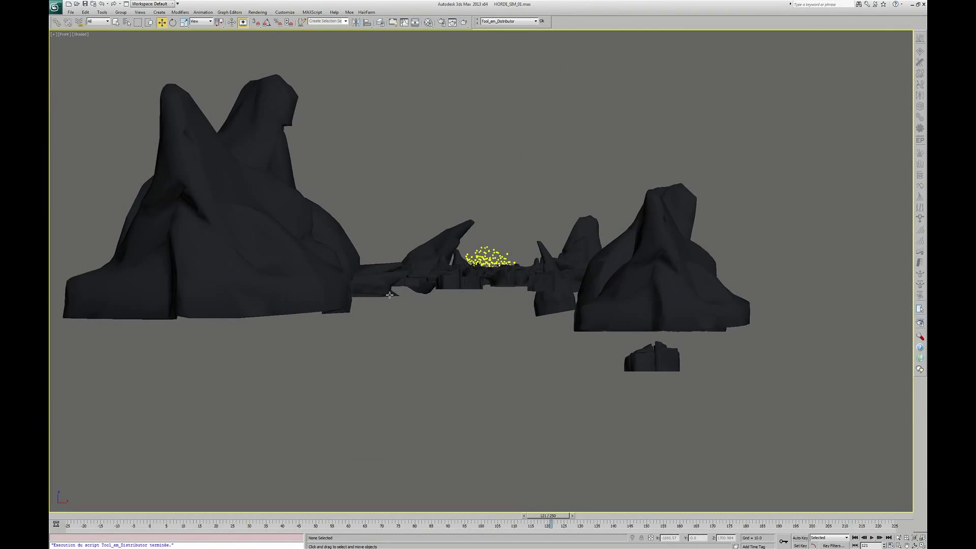
{"action": "key", "text": "alt+l"}
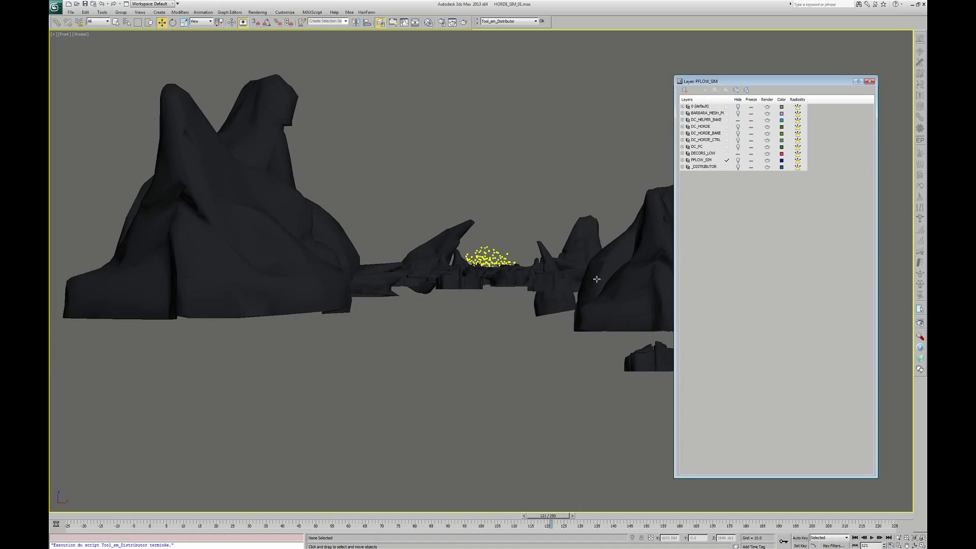
{"action": "left_click", "coordinate": [738, 147]}
{"action": "right_click", "coordinate": [697, 147]}
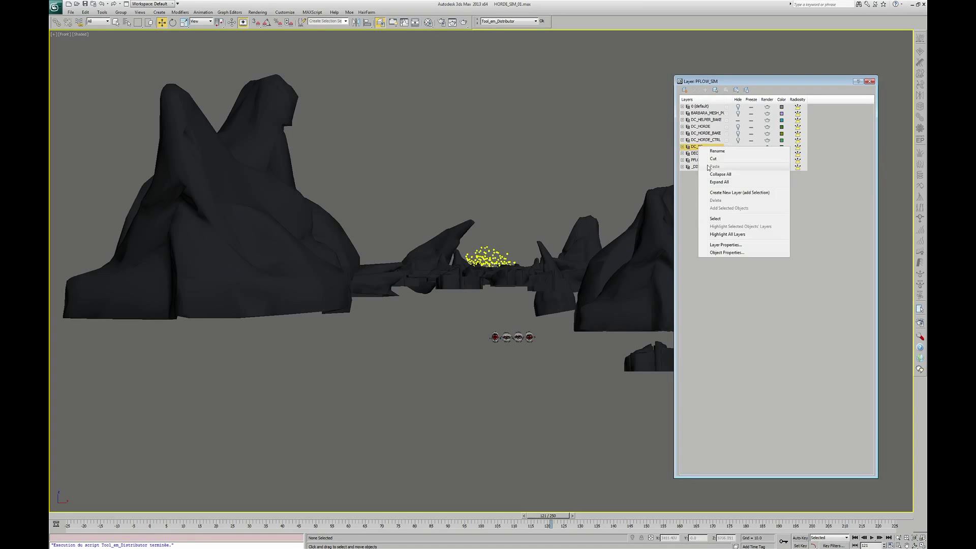
{"action": "left_click", "coordinate": [729, 229]}
{"action": "key", "text": "z"}
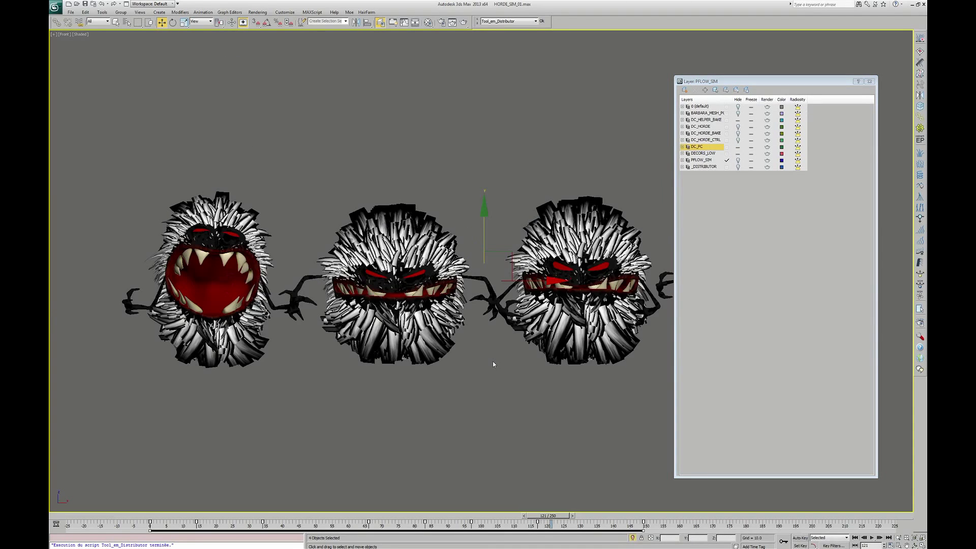
{"action": "key", "text": "Escape"}
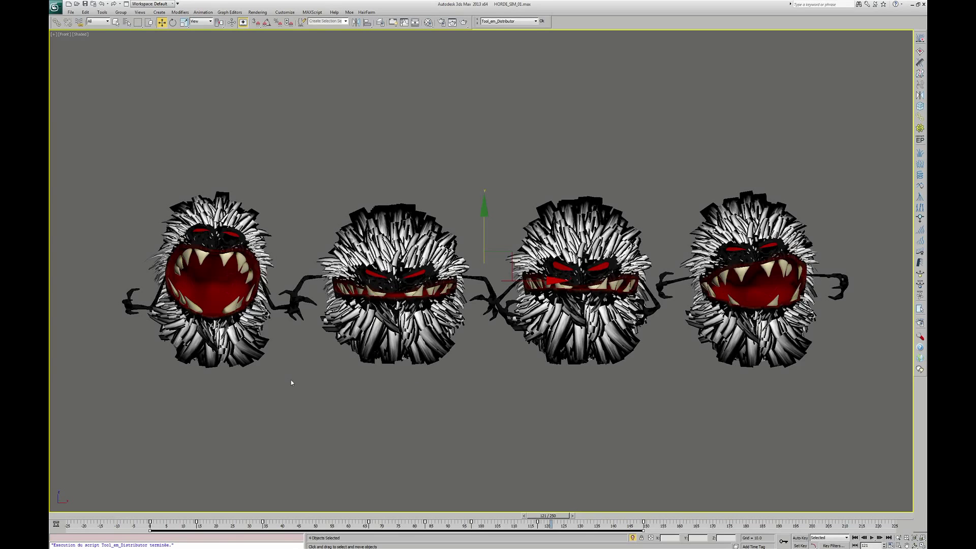
Compare the creatures in wireframe and shaded display and play their animation, stopping at frame 218.
{"action": "middle_click_drag", "start_coordinate": [292, 383], "coordinate": [300, 382]}
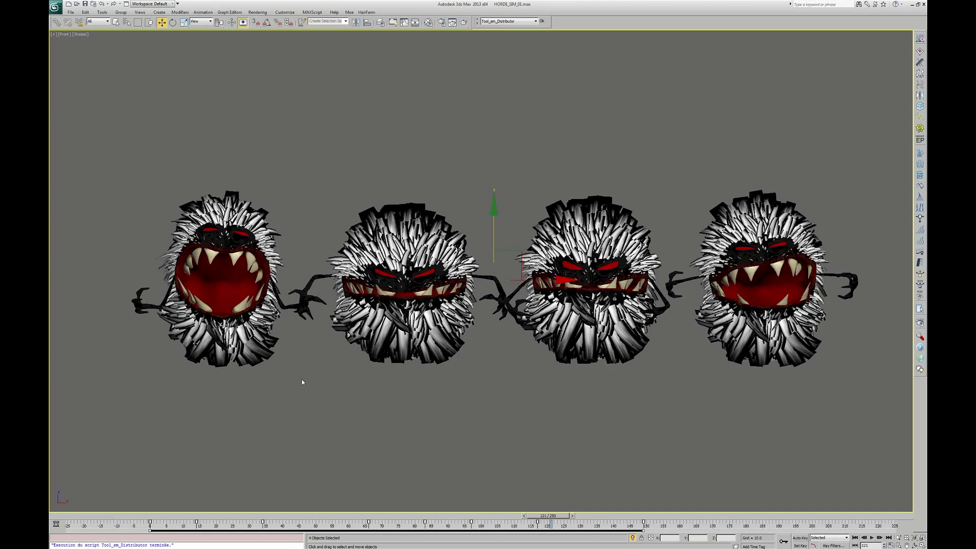
{"action": "key", "text": "F3"}
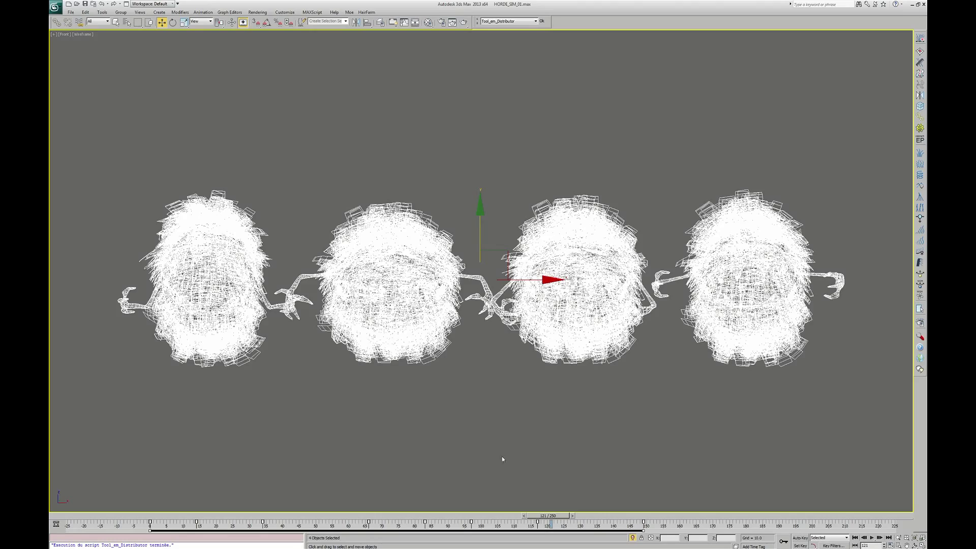
{"action": "key", "text": "F3"}
{"action": "key", "text": "F3"}
{"action": "key", "text": "F3"}
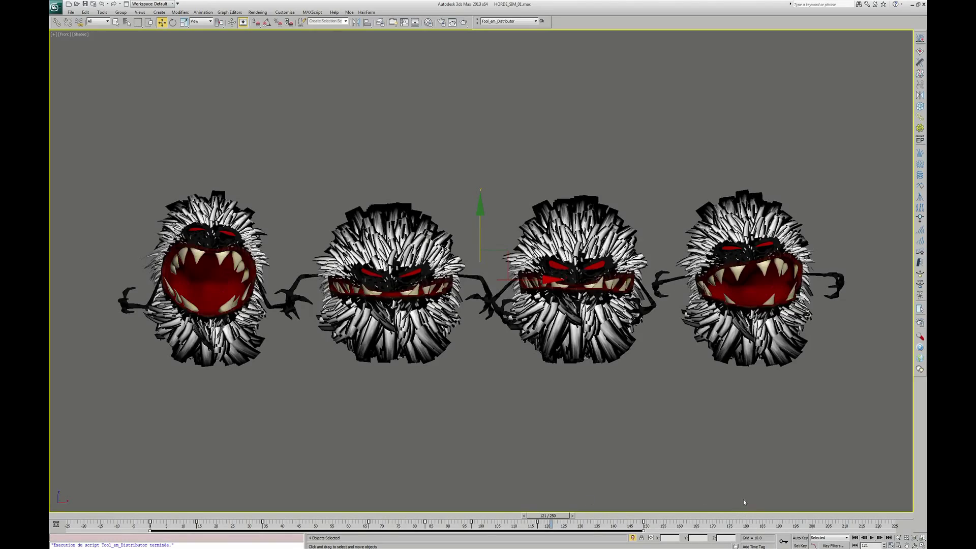
{"action": "left_click", "coordinate": [872, 538]}
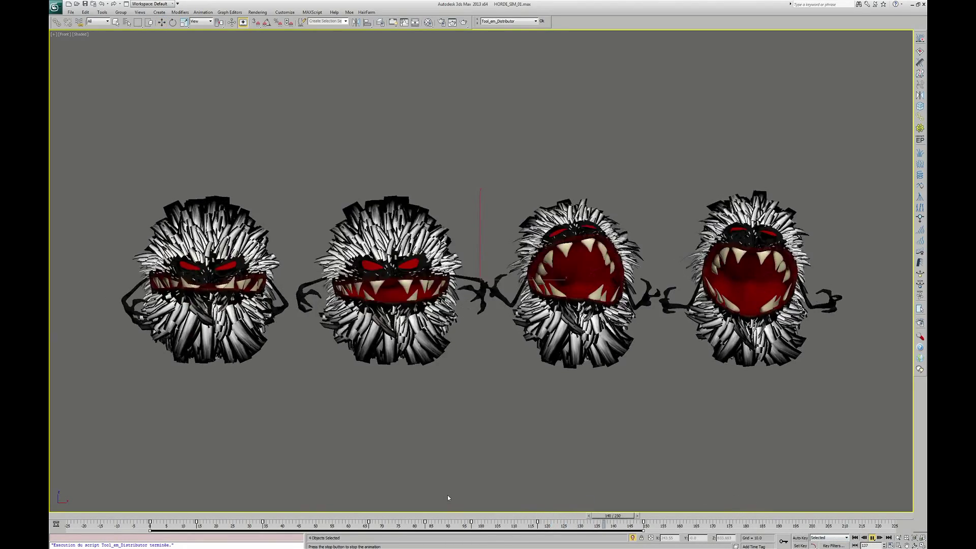
{"action": "key", "text": "F3"}
{"action": "key", "text": "F3"}
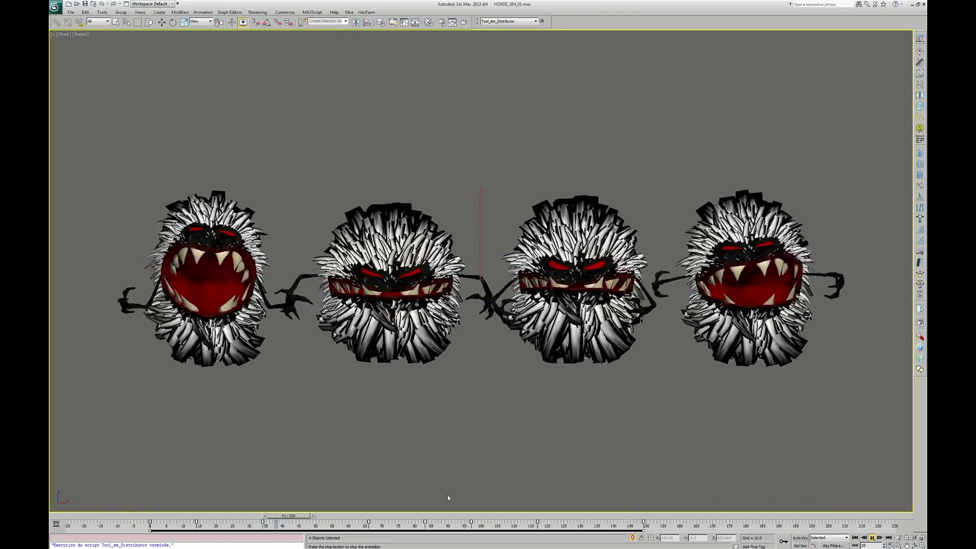
{"action": "left_click", "coordinate": [873, 538]}
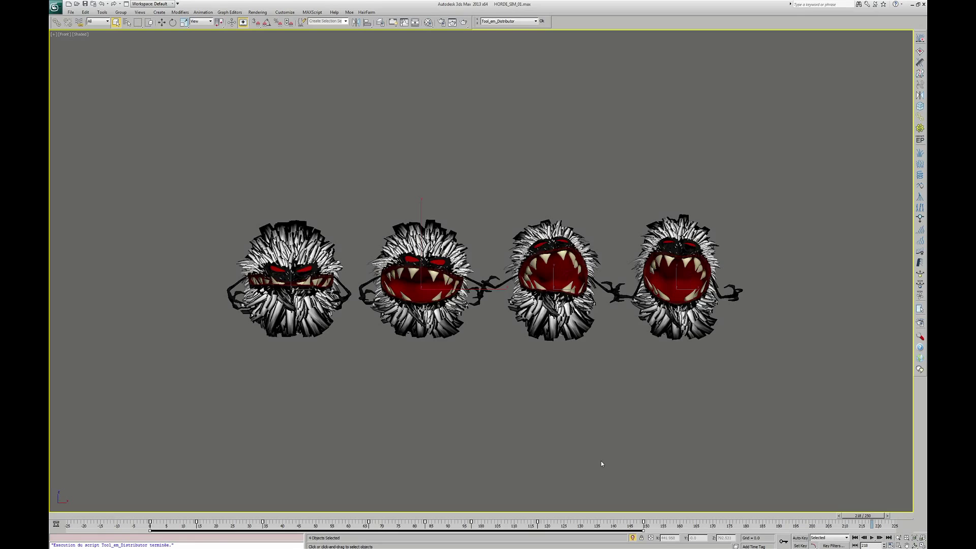
Run the Tool_em_Distributor script and add DC_BAKE_WITH_HAIR_01 to DC_BAKE_WITH_HAIR_04 to its source list.
{"action": "scroll", "coordinate": [600, 483], "scroll_direction": "down", "scroll_amount": 10}
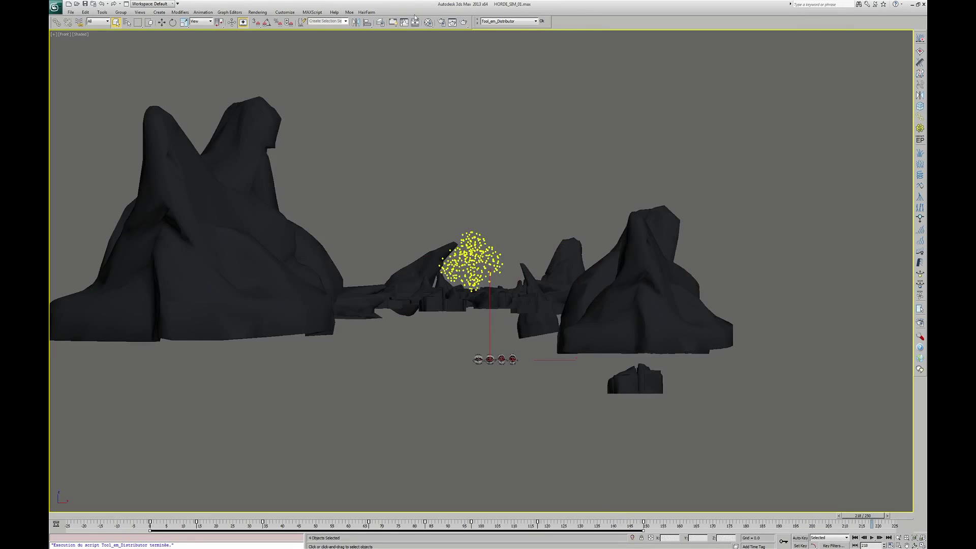
{"action": "left_click", "coordinate": [509, 21]}
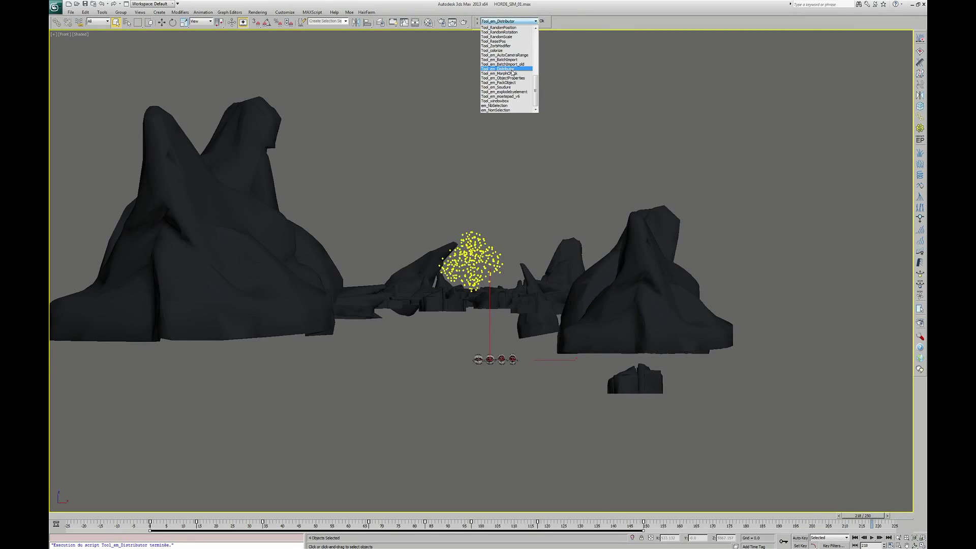
{"action": "left_click", "coordinate": [542, 21]}
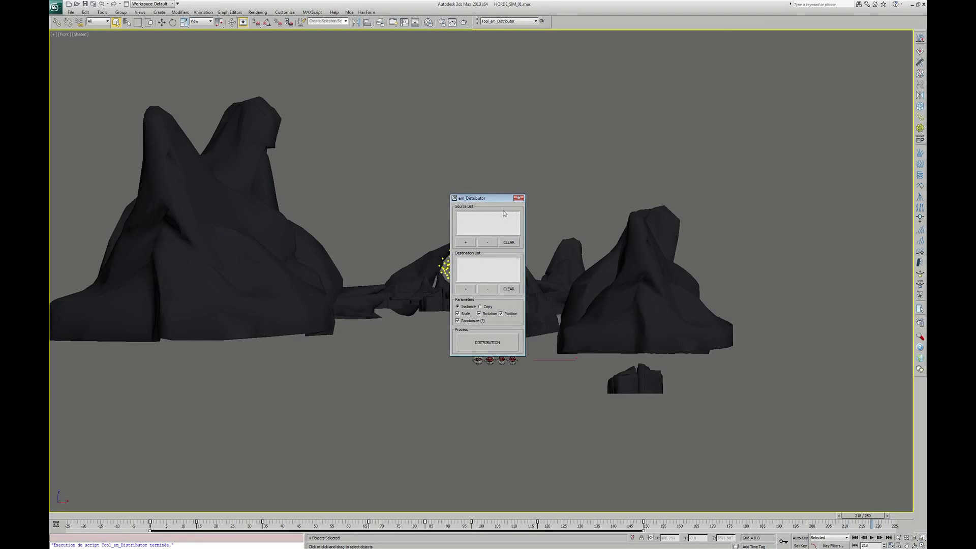
{"action": "left_click_drag", "start_coordinate": [499, 198], "coordinate": [203, 235]}
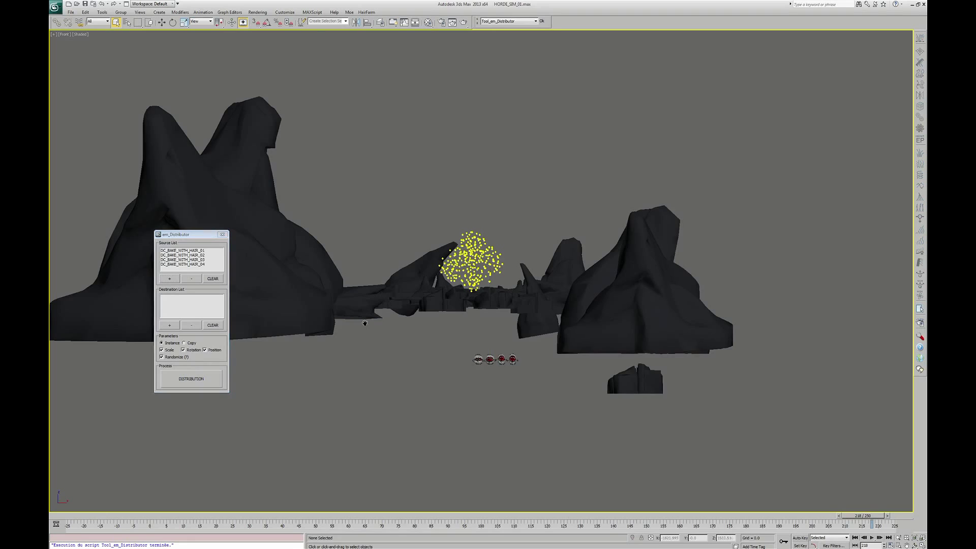
Add all the BakedParticle helpers to the em_Distributor destination list and distribute the creatures onto them as instances.
{"action": "middle_click_drag", "start_coordinate": [365, 323], "coordinate": [361, 327]}
{"action": "left_click", "coordinate": [170, 325]}
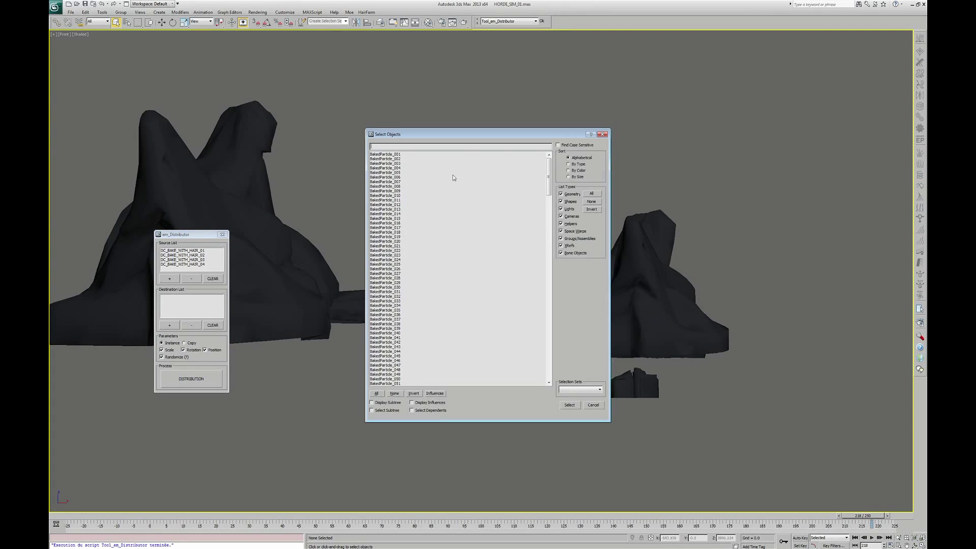
{"action": "type", "text": "*"}
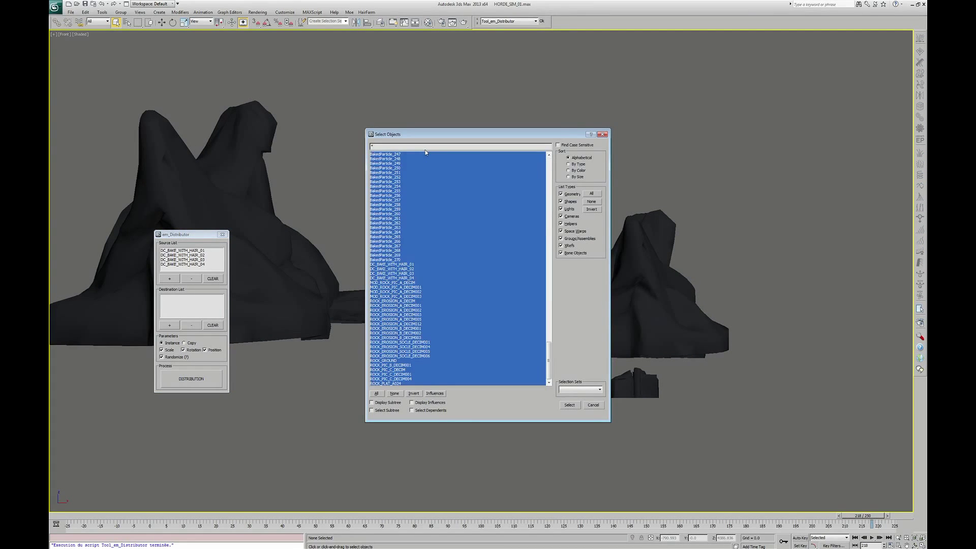
{"action": "key", "text": "BackSpace"}
{"action": "type", "text": "Bake"}
{"action": "key", "text": "Return"}
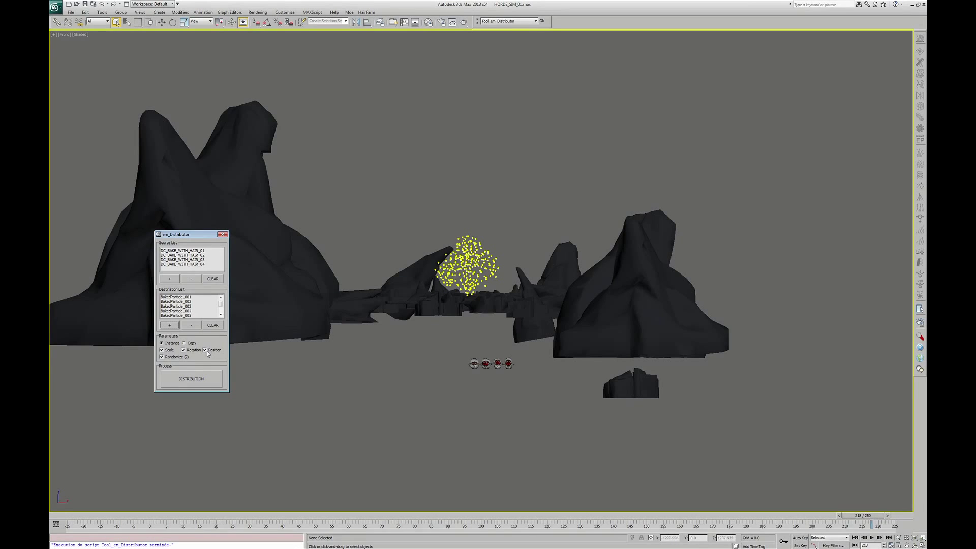
{"action": "left_click", "coordinate": [197, 381]}
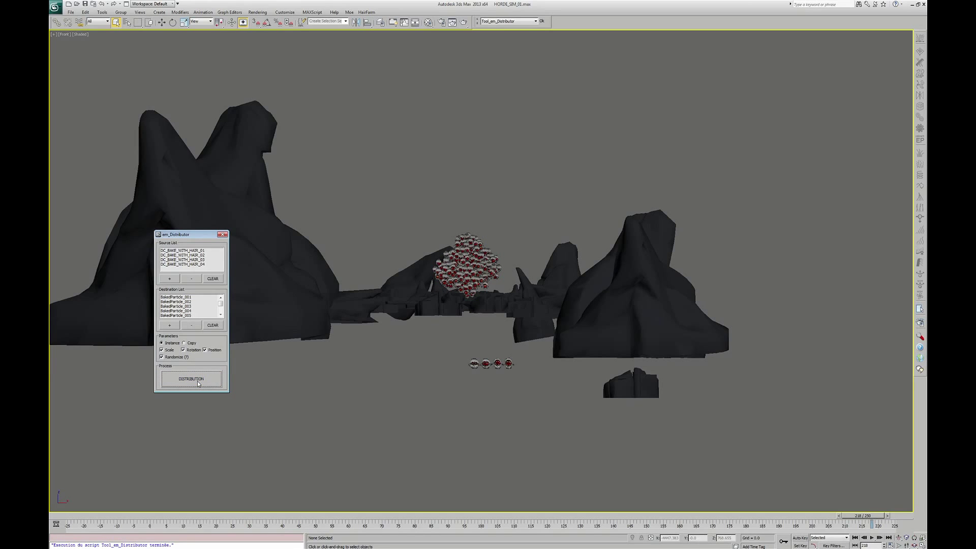
Hide the _DISTRIBUTOR, DC_PC and DC_HELPER_BAKE layers and unhide the DC_HORDE_BAKE layer.
{"action": "scroll", "coordinate": [457, 325], "scroll_direction": "up", "scroll_amount": 3}
{"action": "scroll", "coordinate": [476, 309], "scroll_direction": "up", "scroll_amount": 4}
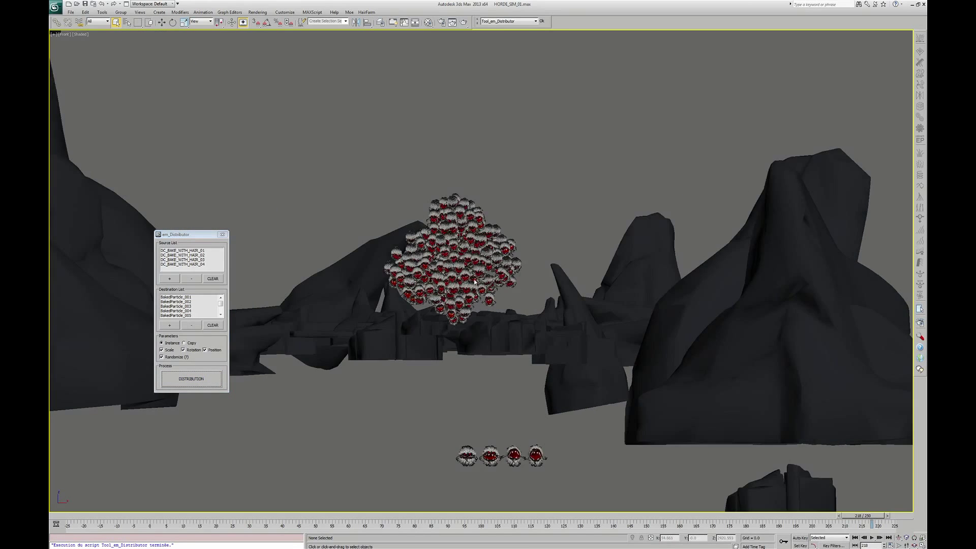
{"action": "scroll", "coordinate": [450, 285], "scroll_direction": "up", "scroll_amount": 3}
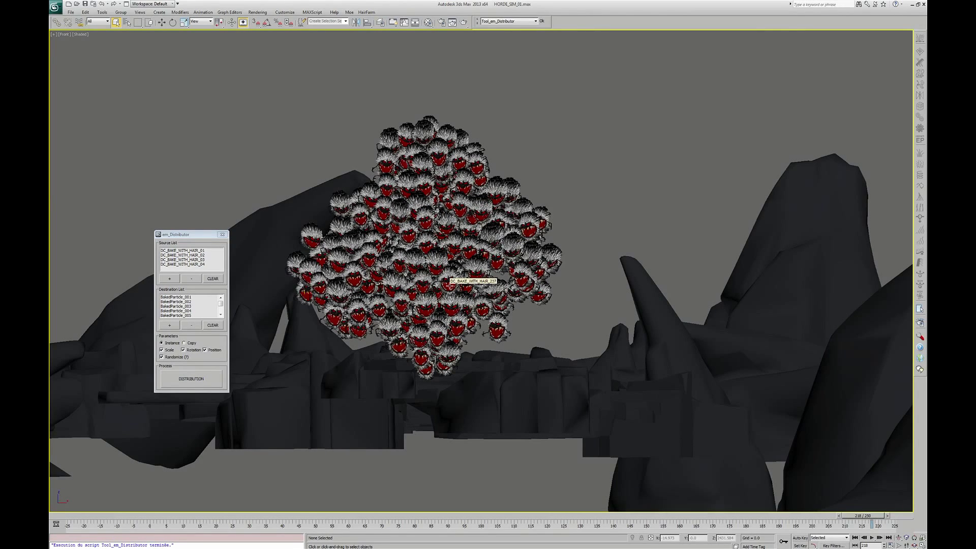
{"action": "key", "text": "alt+l"}
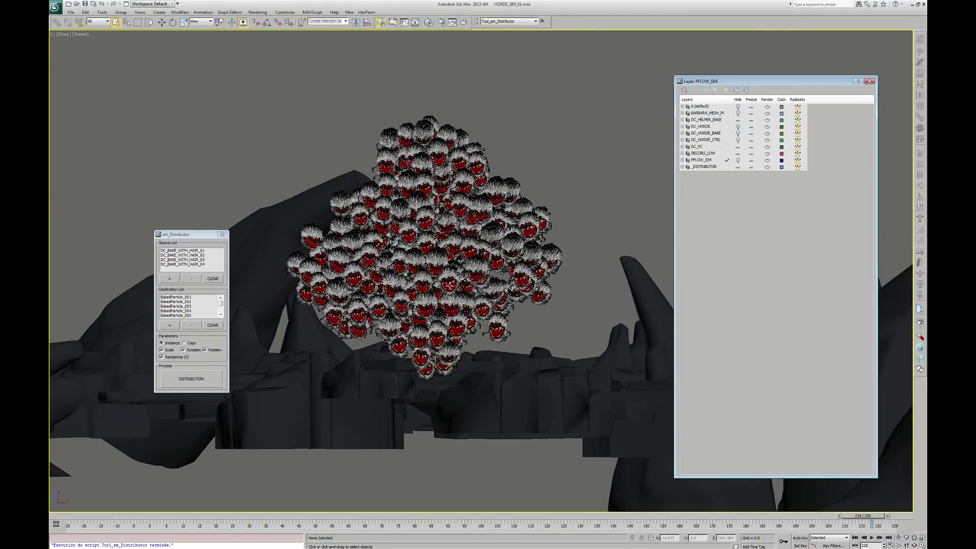
{"action": "left_click", "coordinate": [738, 167]}
{"action": "left_click", "coordinate": [738, 121]}
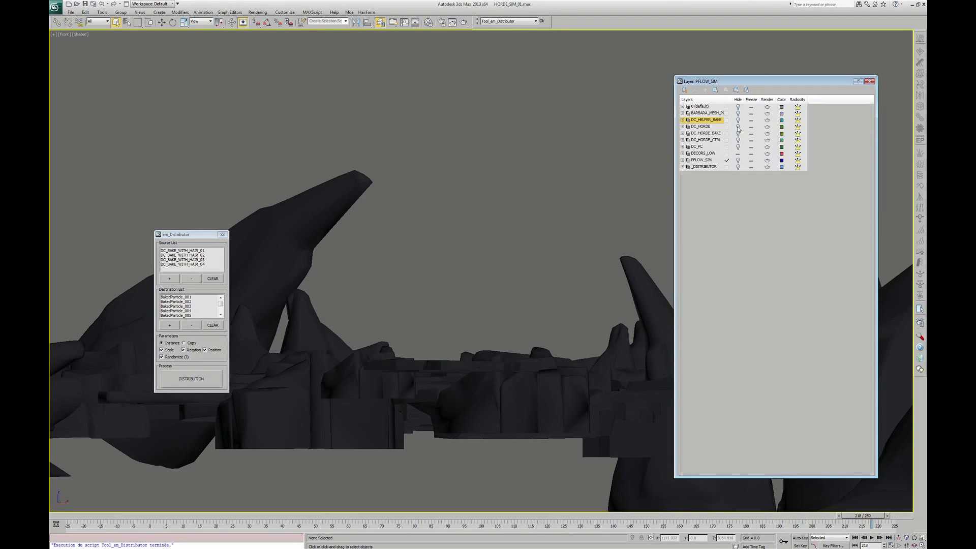
{"action": "left_click", "coordinate": [738, 134]}
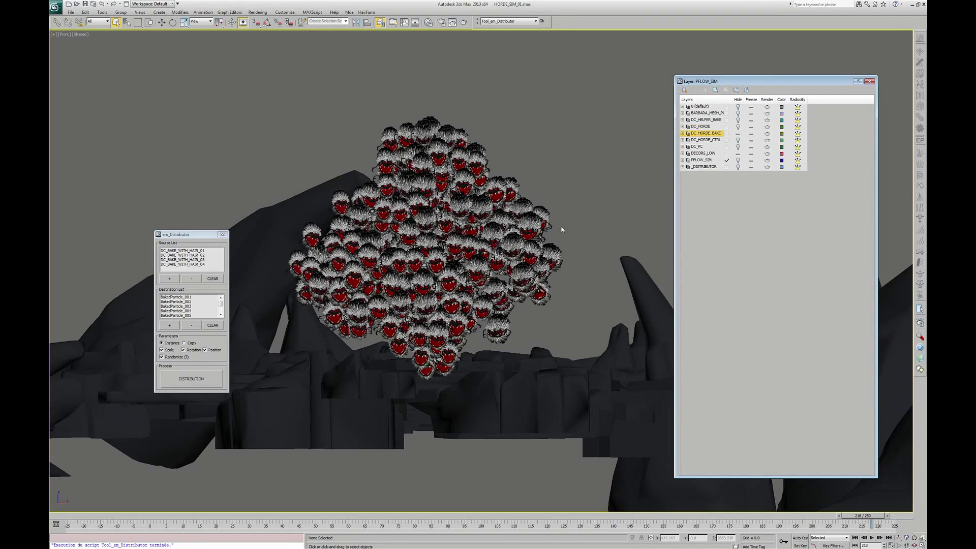
Play the horde animation through the scene camera and close the layer manager and em_Distributor windows.
{"action": "key", "text": "c"}
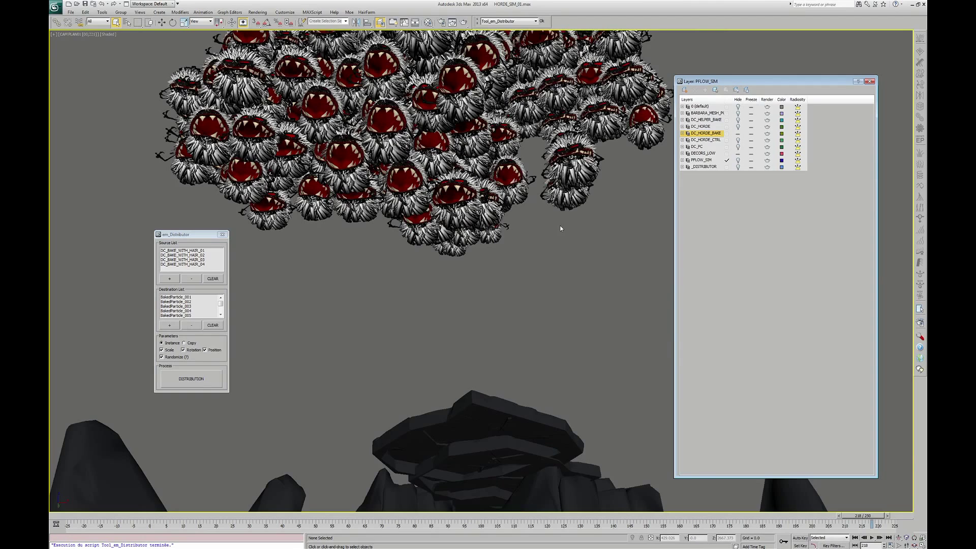
{"action": "left_click", "coordinate": [872, 538]}
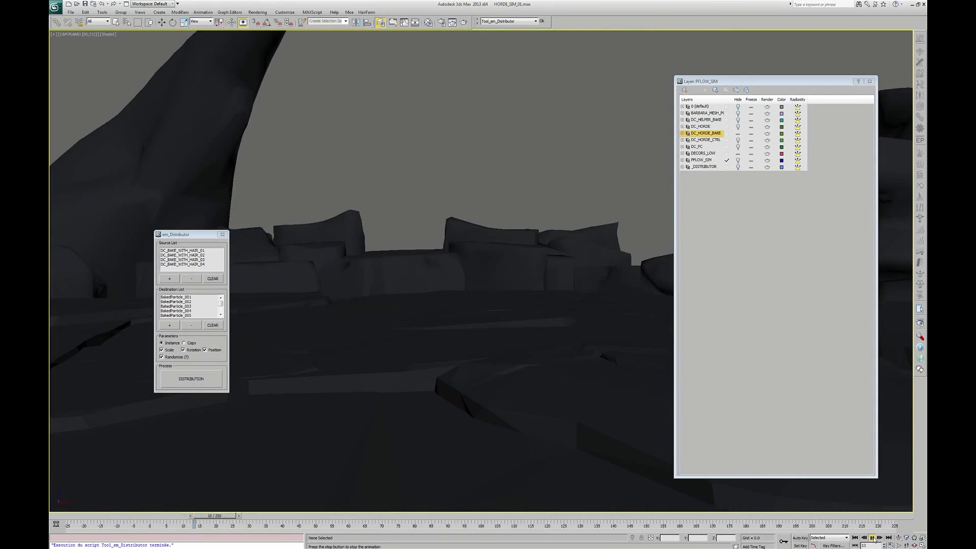
{"action": "left_click", "coordinate": [365, 374]}
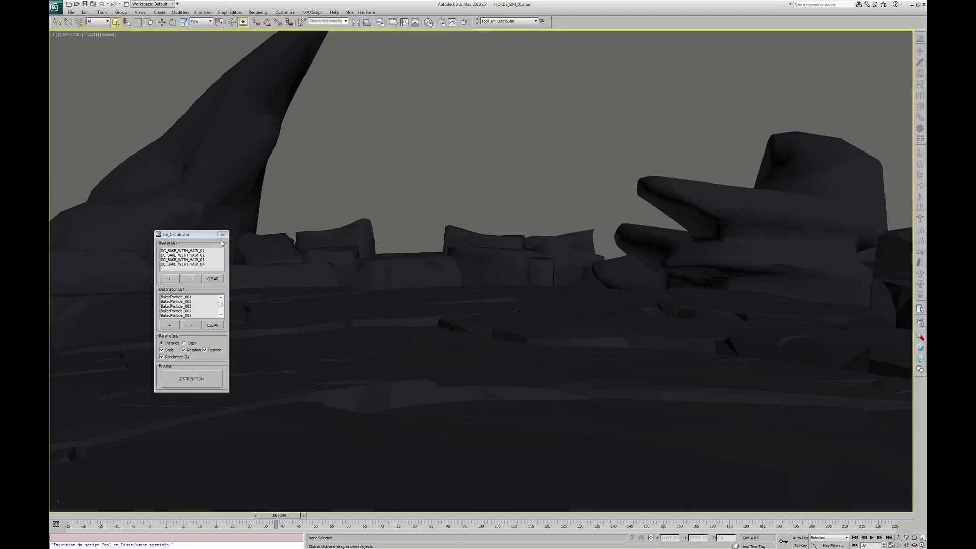
{"action": "left_click", "coordinate": [222, 234]}
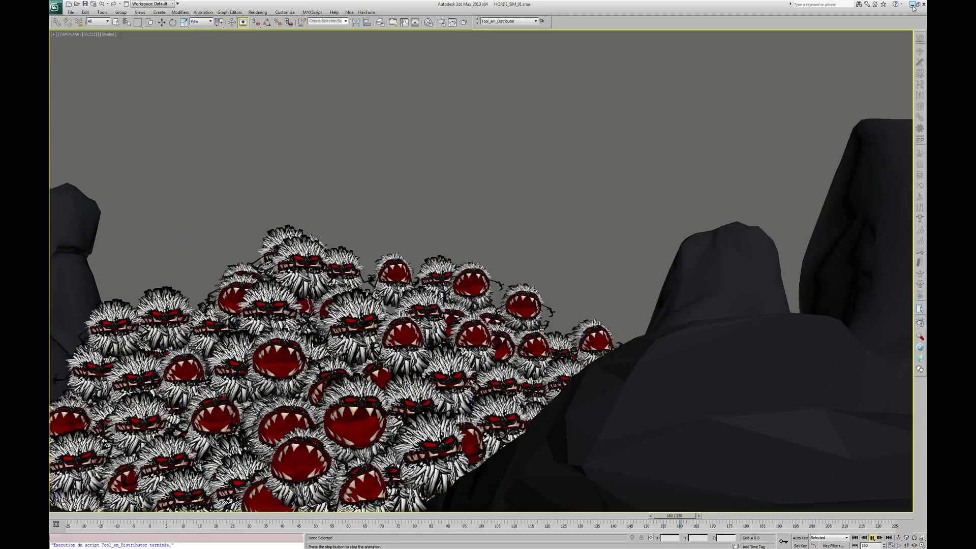
Minimize 3ds Max, watch the 3. SHOT01_ALL.mov preview from the desktop and close the video player.
{"action": "left_click", "coordinate": [912, 5]}
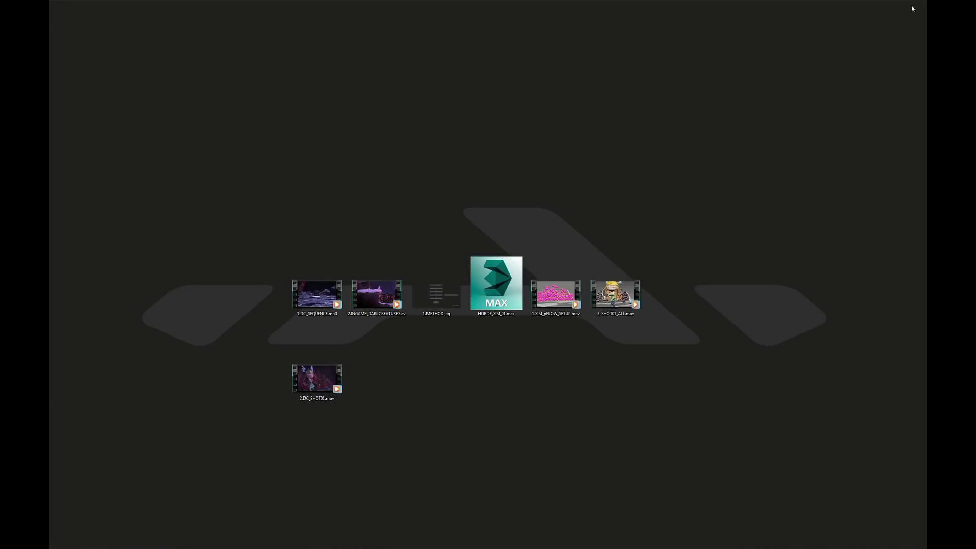
{"action": "double_click", "coordinate": [622, 297]}
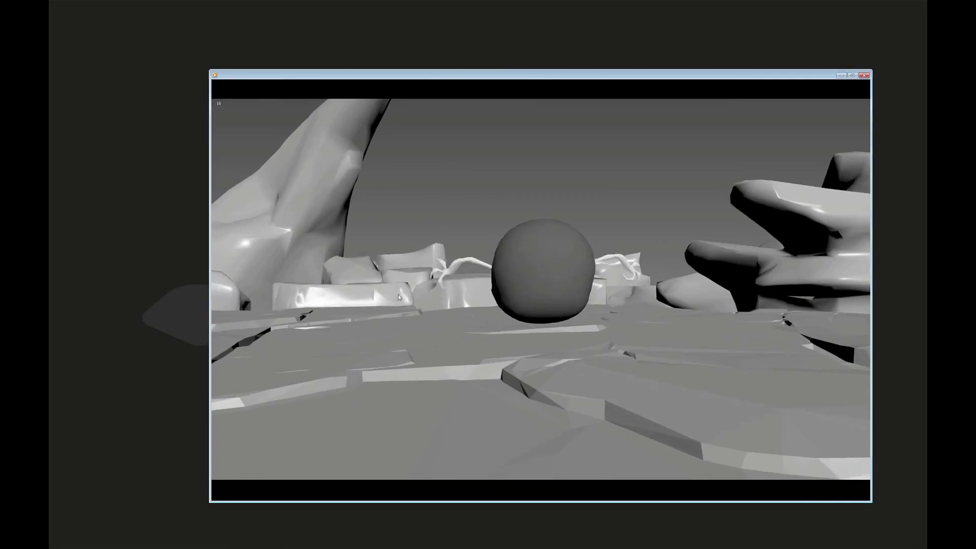
{"action": "double_click", "coordinate": [398, 294]}
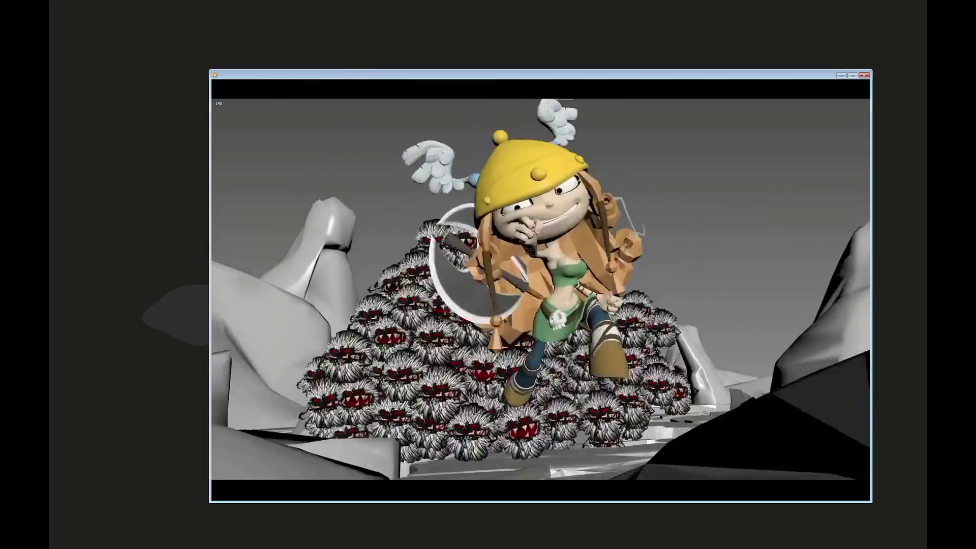
{"action": "left_click", "coordinate": [866, 76]}
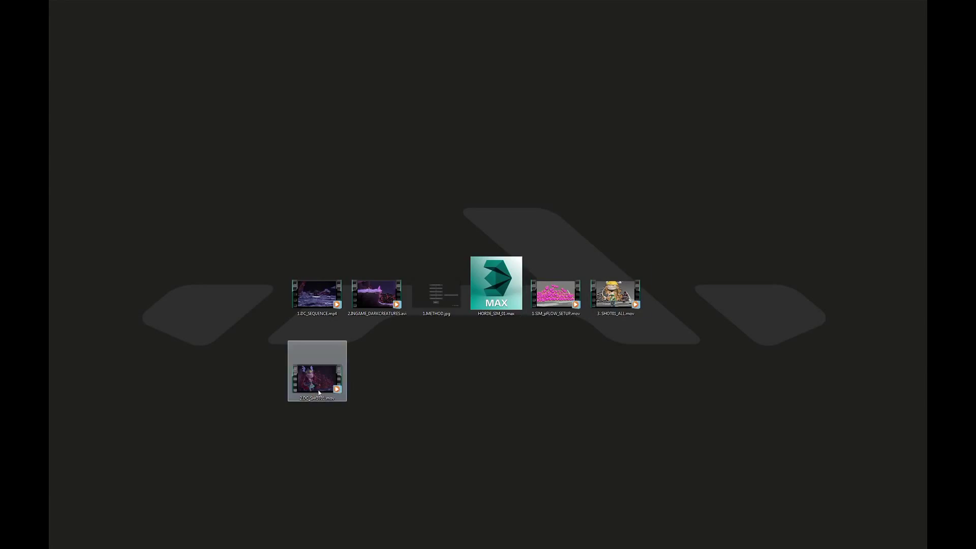